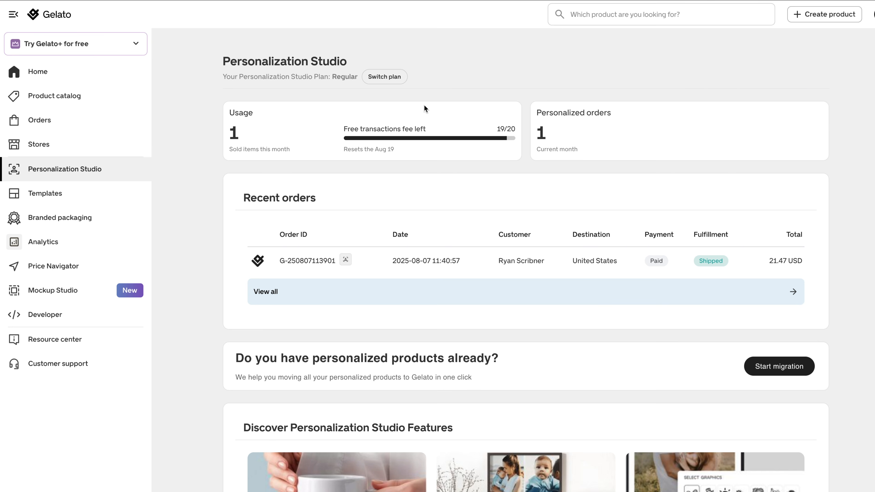
{"action": "scroll", "coordinate": [664, 374], "scroll_direction": "down", "scroll_amount": 12}
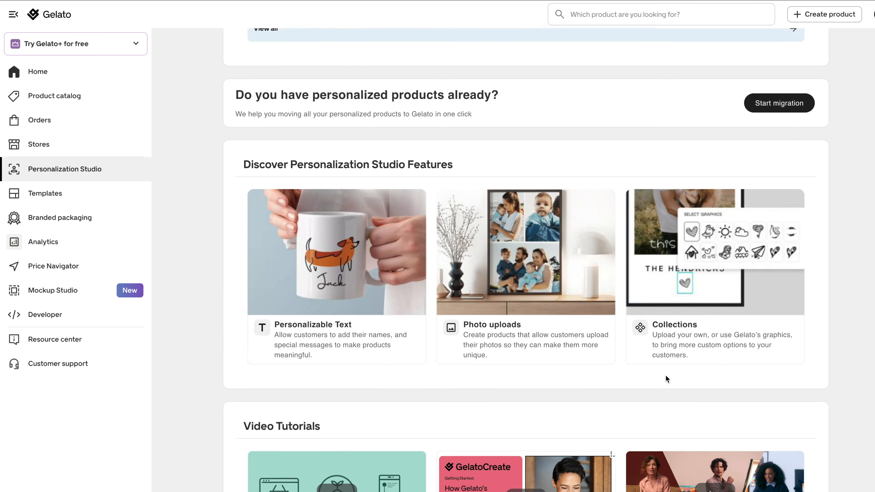
{"action": "scroll", "coordinate": [665, 375], "scroll_direction": "up", "scroll_amount": 12}
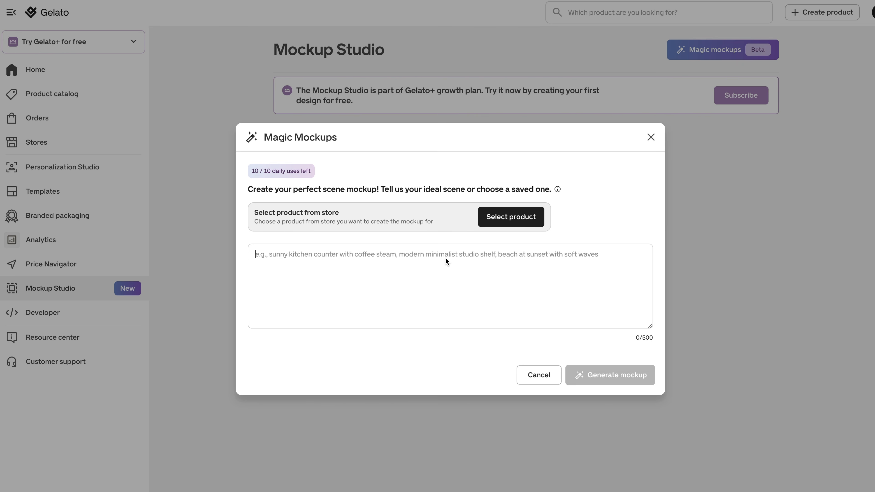
- Generate a magic mockup of the Customizable Dog Lover Tote Bag using the street style prompt of a woman walking across a sunny crosswalk
{"action": "left_click", "coordinate": [512, 217]}
{"action": "left_click", "coordinate": [478, 269]}
{"action": "left_click", "coordinate": [427, 295]}
{"action": "left_click", "coordinate": [555, 348]}
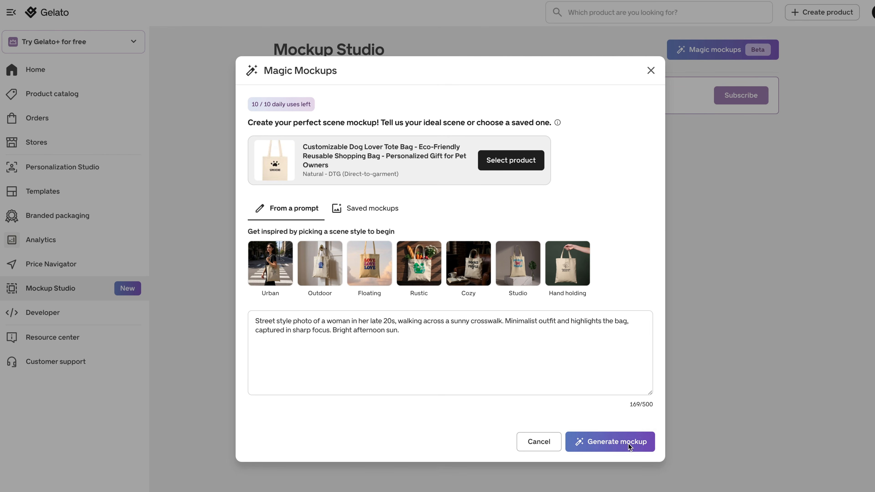
{"action": "left_click", "coordinate": [628, 443]}
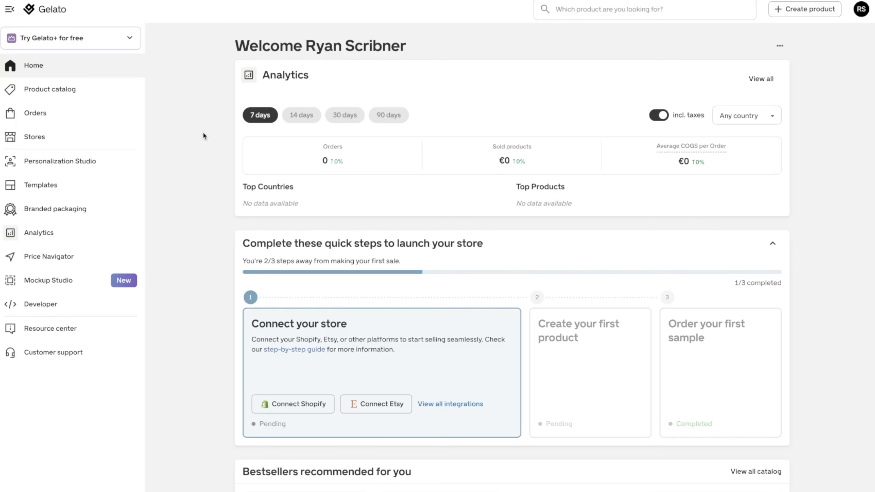
- Browse the New Arrivals category of the product catalog, checking the products and their prices
{"action": "left_click", "coordinate": [91, 90]}
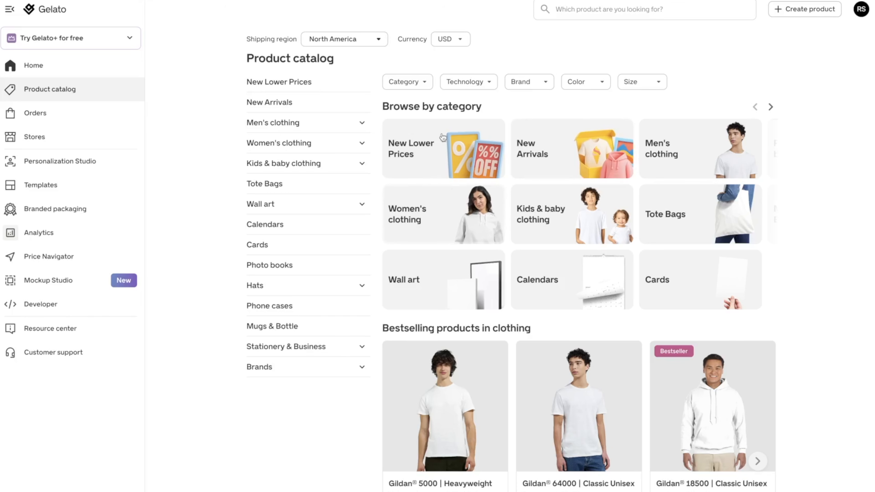
{"action": "left_click", "coordinate": [273, 102]}
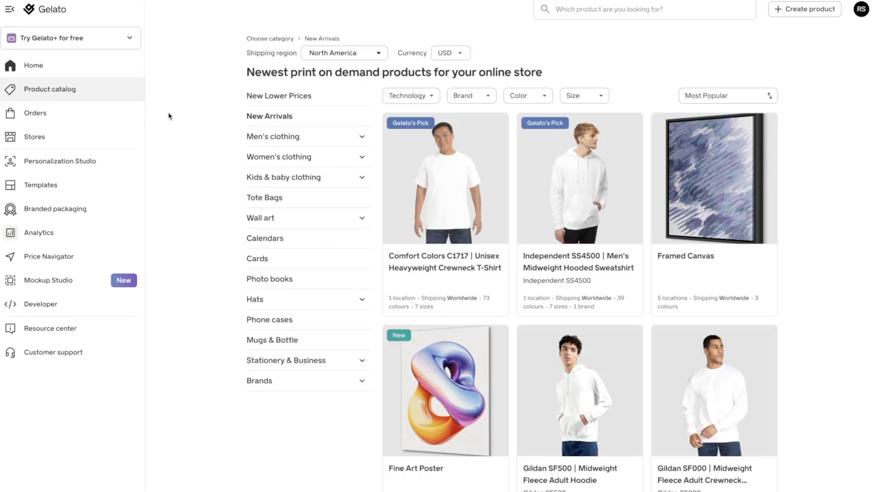
{"action": "scroll", "coordinate": [813, 188], "scroll_direction": "down", "scroll_amount": 10}
{"action": "scroll", "coordinate": [813, 187], "scroll_direction": "up", "scroll_amount": 7}
{"action": "scroll", "coordinate": [813, 188], "scroll_direction": "down", "scroll_amount": 2}
{"action": "scroll", "coordinate": [813, 188], "scroll_direction": "down", "scroll_amount": 3}
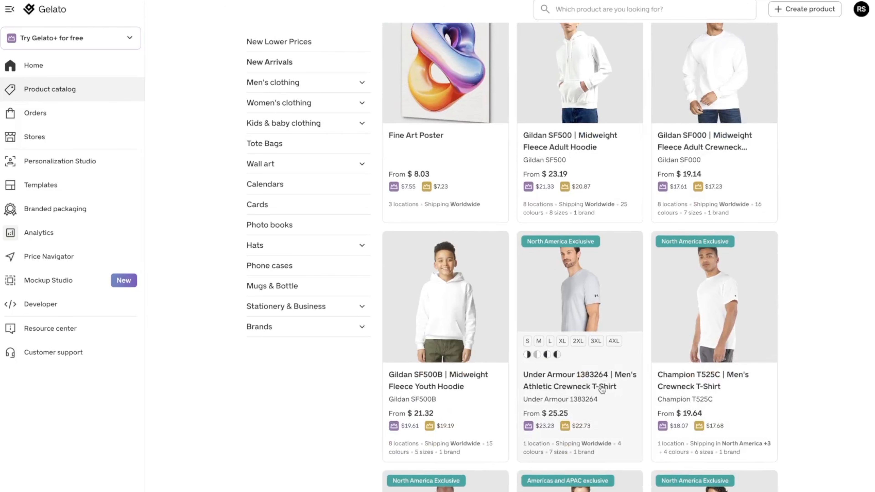
{"action": "scroll", "coordinate": [835, 146], "scroll_direction": "up", "scroll_amount": 10}
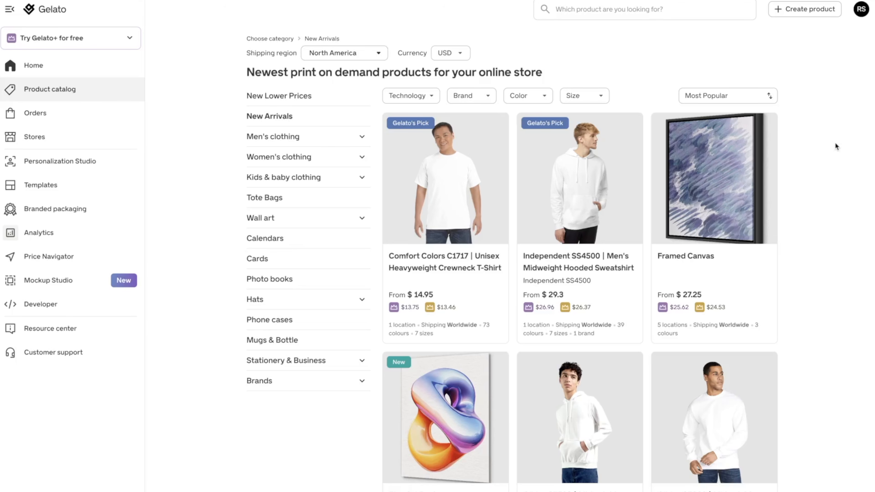
- Open the Framed Canvas product and explore its vertical and horizontal orientations and its available sizes up to 60x90 cm / 24x36″
{"action": "left_click", "coordinate": [689, 256]}
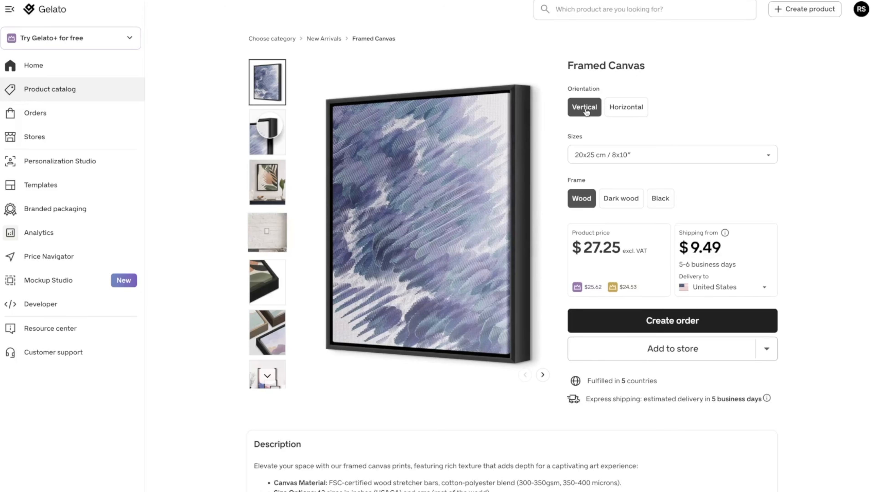
{"action": "left_click", "coordinate": [634, 109]}
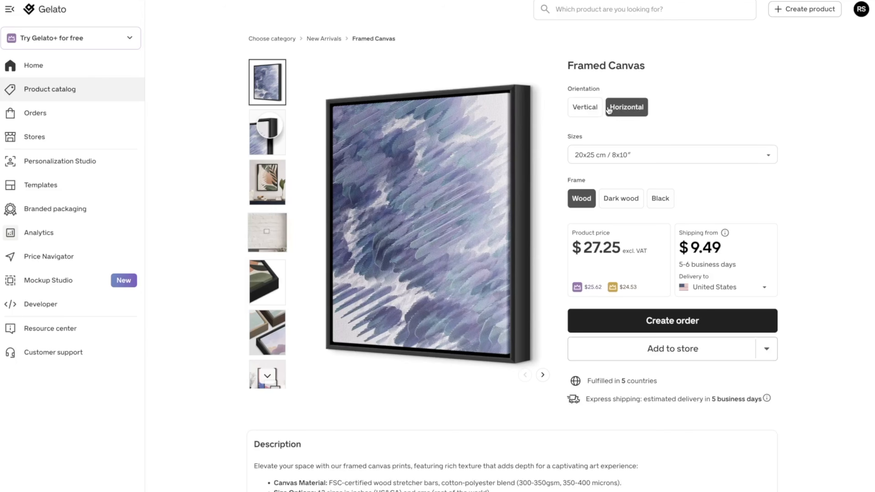
{"action": "left_click", "coordinate": [585, 108]}
{"action": "left_click", "coordinate": [660, 155]}
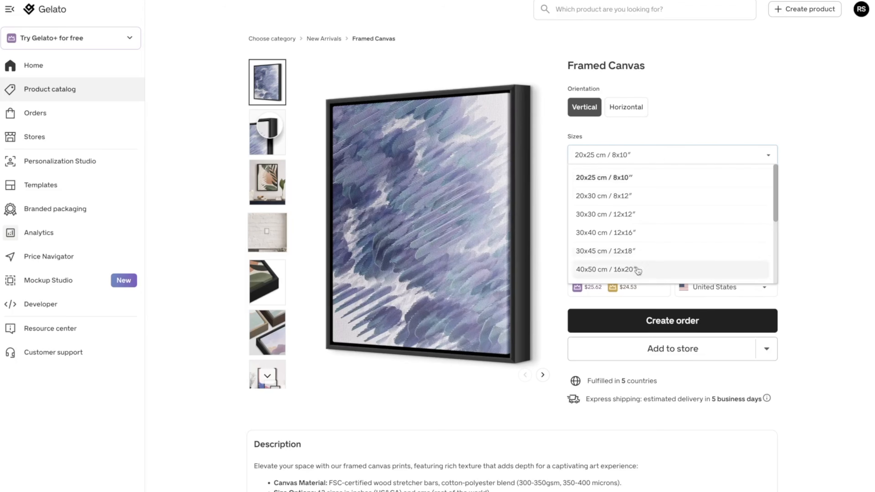
{"action": "left_click_drag", "start_coordinate": [775, 197], "coordinate": [757, 268]}
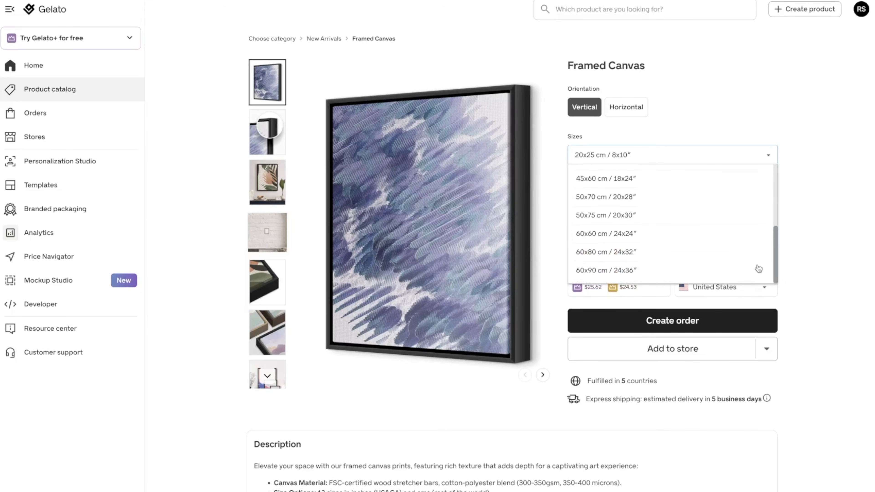
{"action": "left_click", "coordinate": [664, 272]}
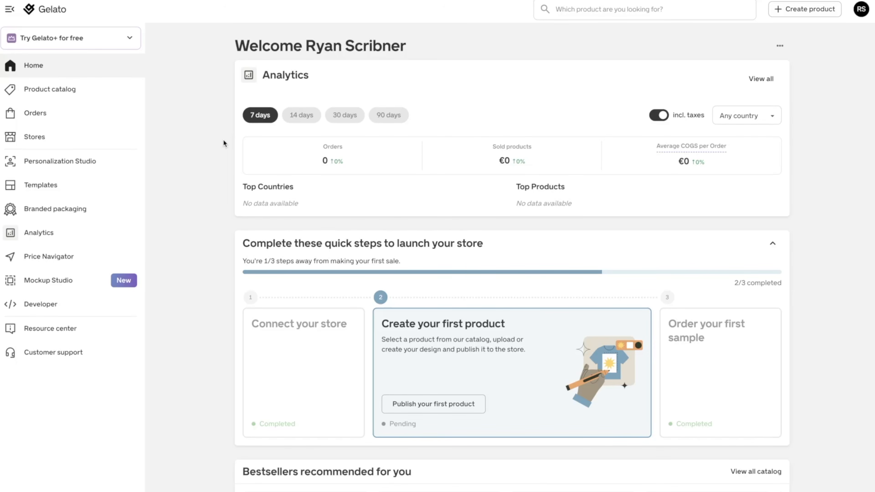
- Start a new single product for the connected Etsy store, choosing the Premium Tote Bag from the tote bags category
{"action": "left_click", "coordinate": [80, 140]}
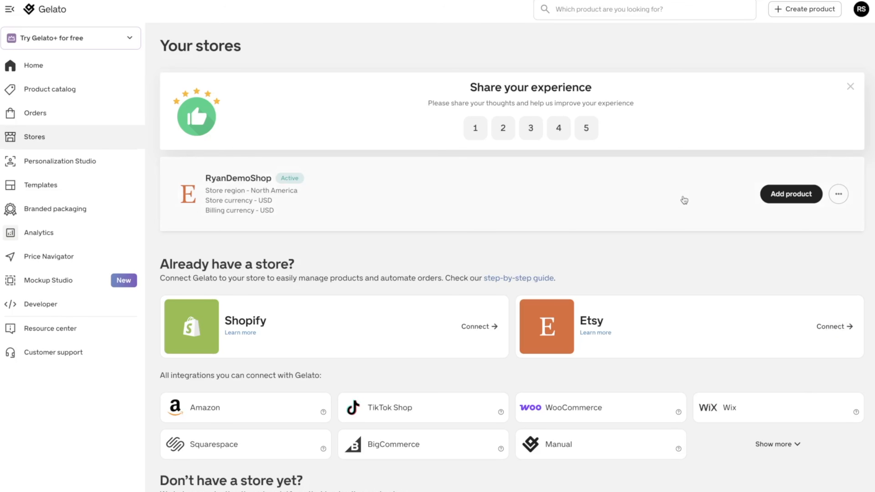
{"action": "left_click", "coordinate": [797, 198]}
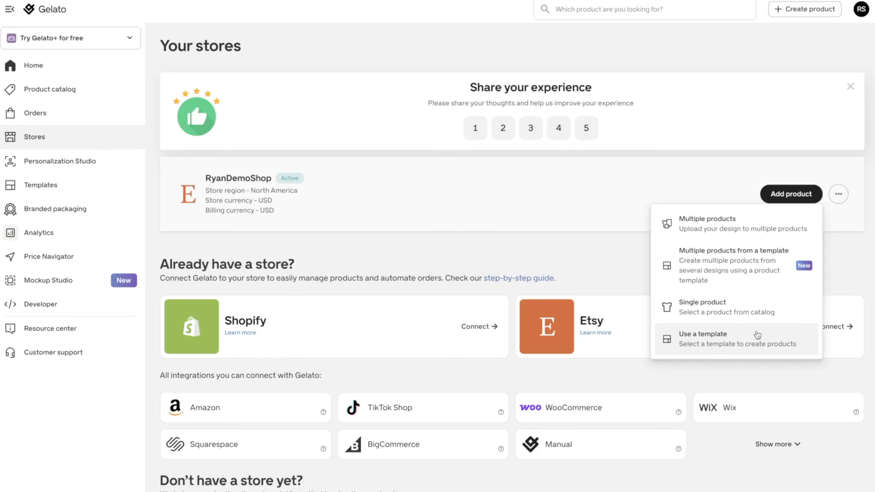
{"action": "left_click", "coordinate": [765, 306]}
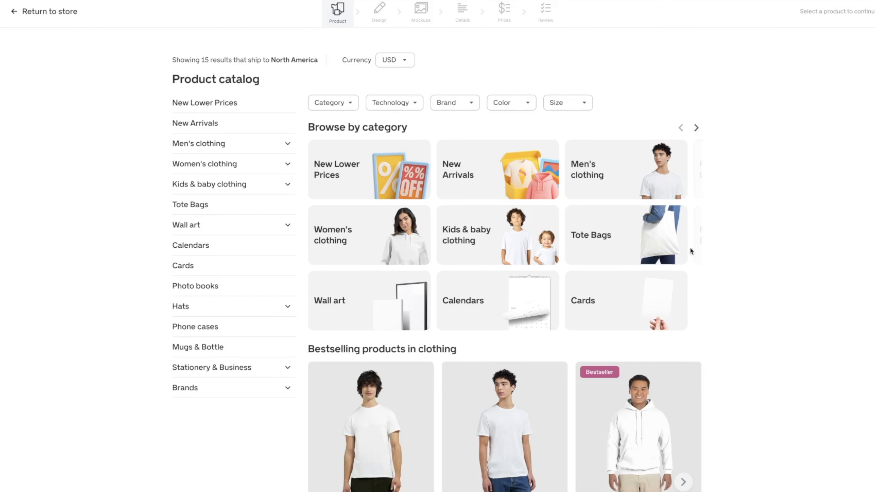
{"action": "left_click", "coordinate": [648, 239]}
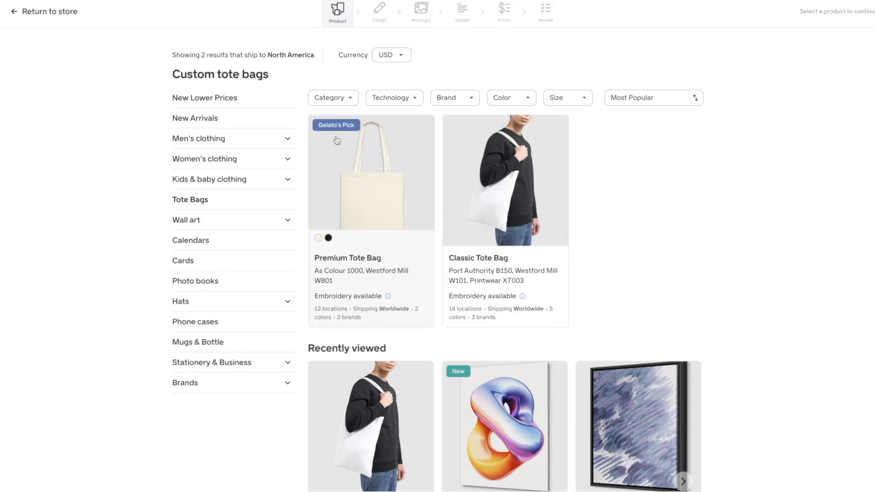
{"action": "left_click", "coordinate": [357, 185]}
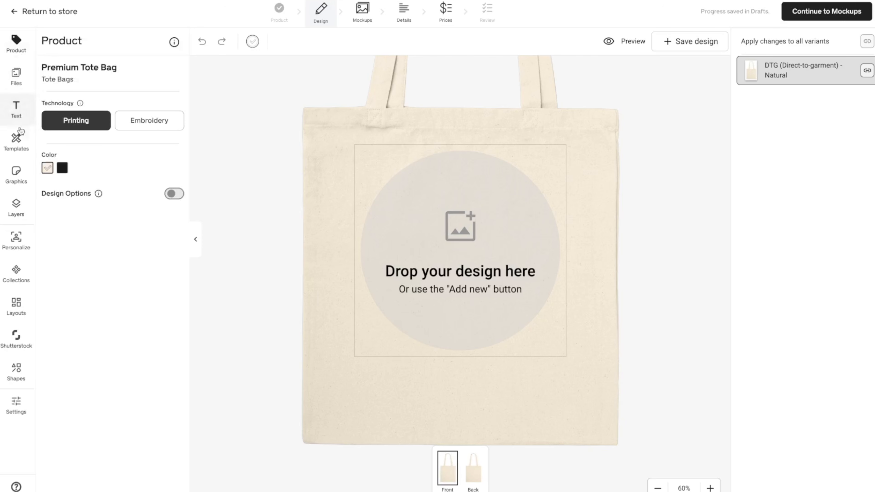
- Search the graphics library for "Dog" and add the black paw print to the front of the bag
{"action": "left_click", "coordinate": [16, 171]}
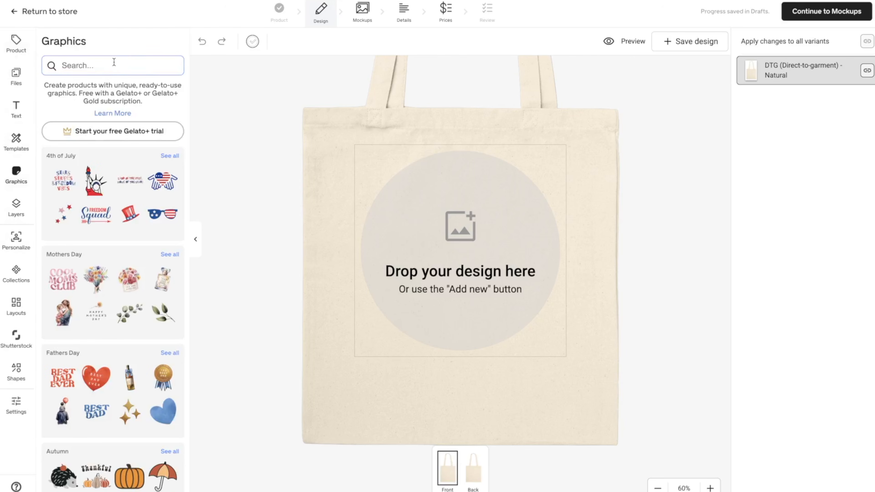
{"action": "type", "text": "Dog"}
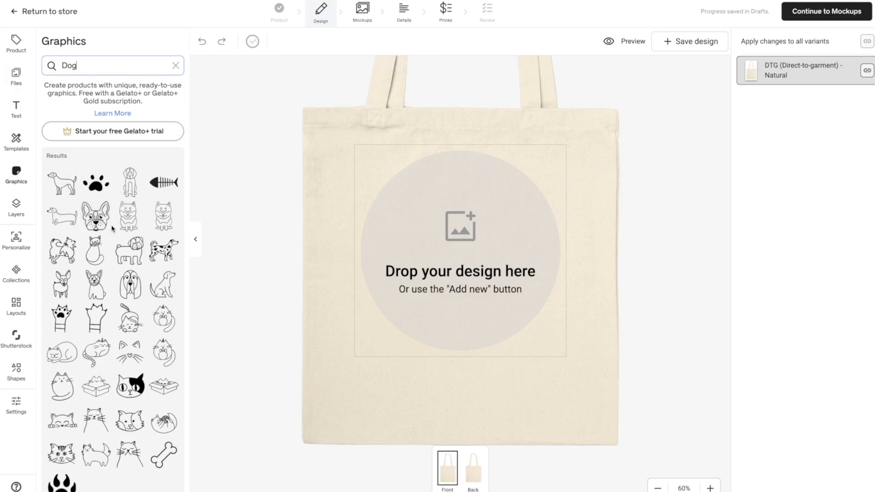
{"action": "left_click", "coordinate": [96, 186]}
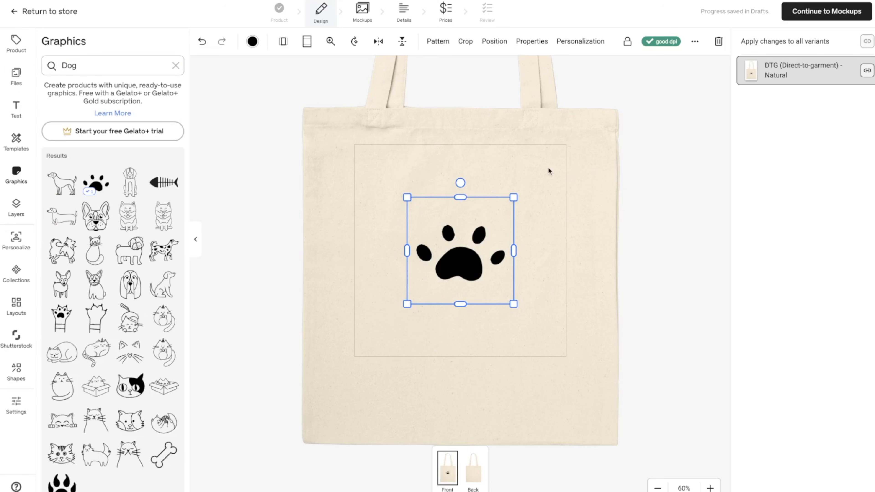
- Enlarge the paw print slightly and move it to the upper part of the print area
{"action": "left_click_drag", "start_coordinate": [513, 197], "coordinate": [533, 179]}
{"action": "left_click_drag", "start_coordinate": [476, 246], "coordinate": [464, 201]}
{"action": "left_click", "coordinate": [554, 256]}
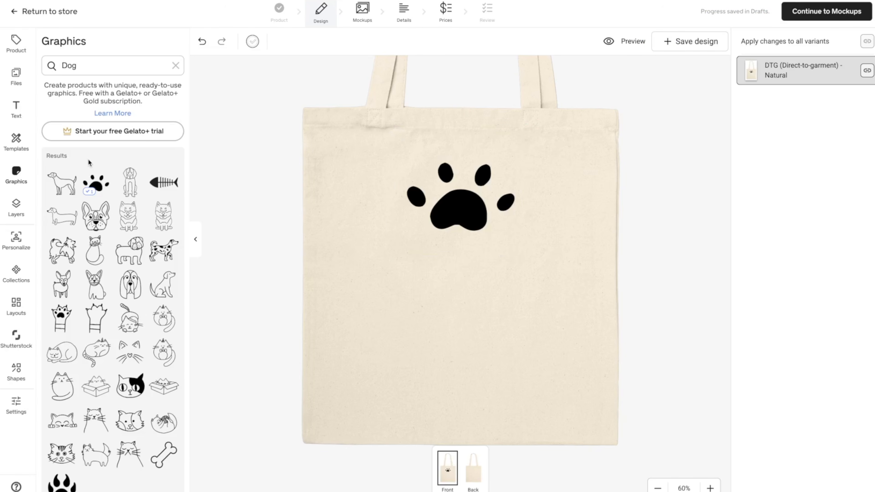
- Add a text element with a sample first name below the paw print and turn on personalization for that text layer
{"action": "left_click", "coordinate": [9, 108]}
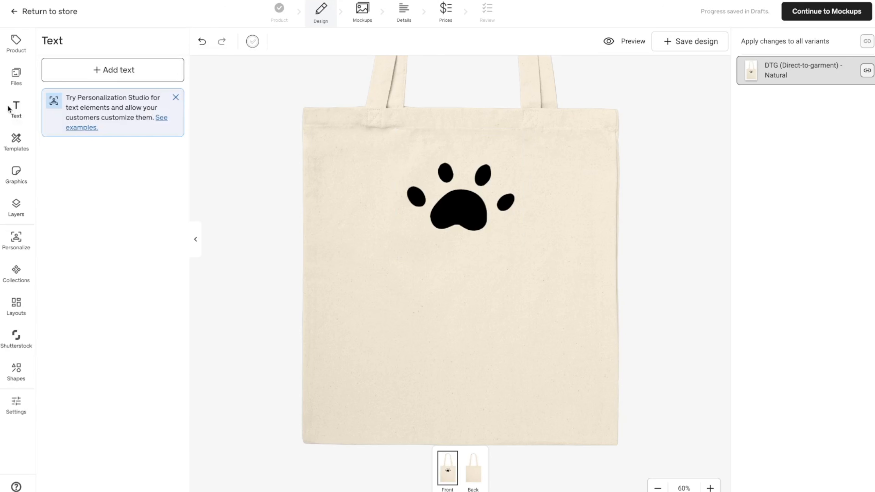
{"action": "left_click", "coordinate": [127, 71]}
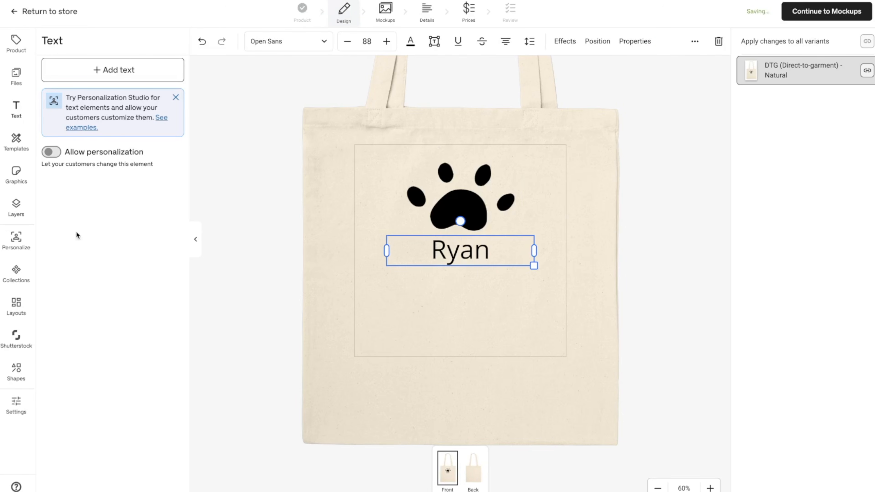
{"action": "left_click", "coordinate": [17, 242]}
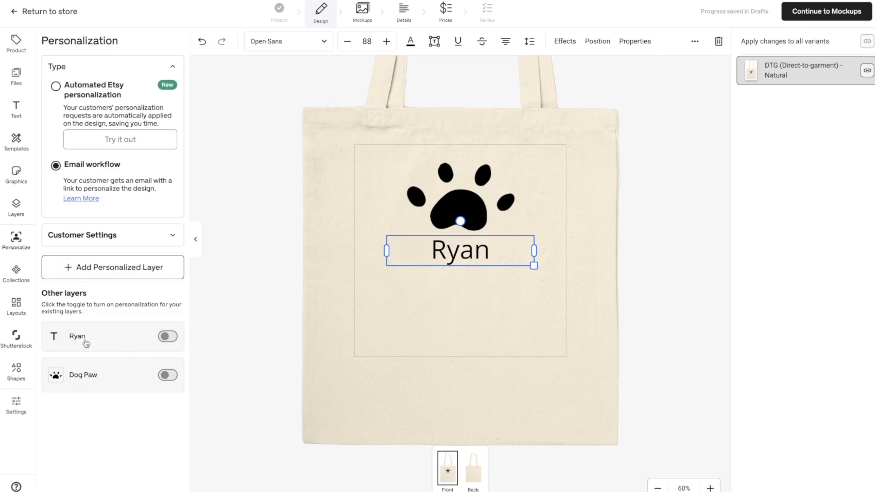
{"action": "left_click", "coordinate": [168, 337]}
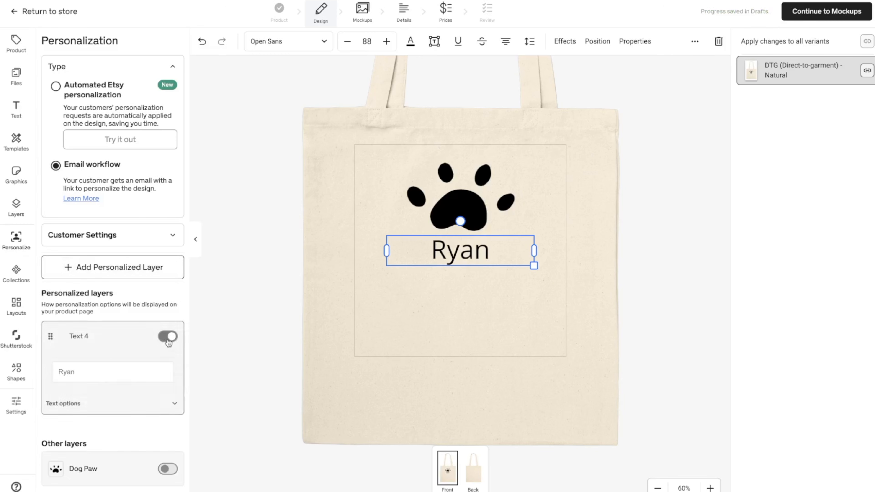
{"action": "left_click", "coordinate": [100, 375]}
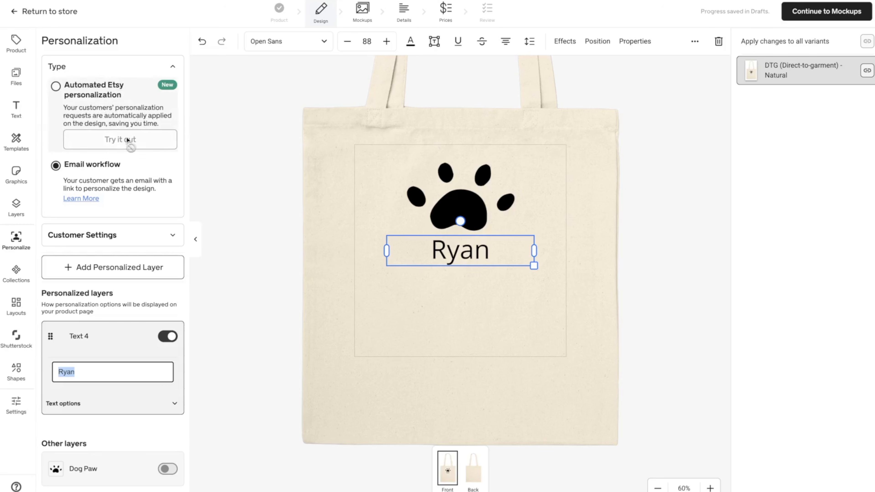
- Set the personalization type to Automated Etsy personalization and rename the personalized text layer to "Name"
{"action": "left_click", "coordinate": [56, 87]}
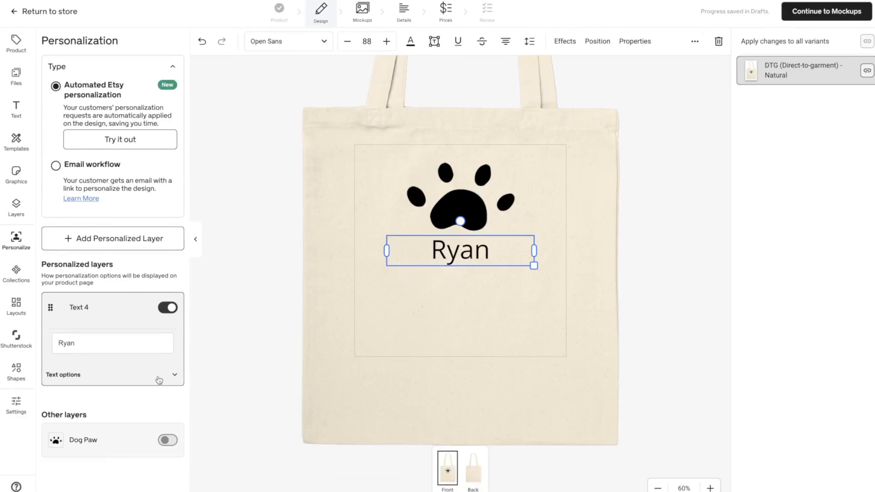
{"action": "left_click", "coordinate": [91, 307]}
{"action": "triple_click", "coordinate": [92, 306]}
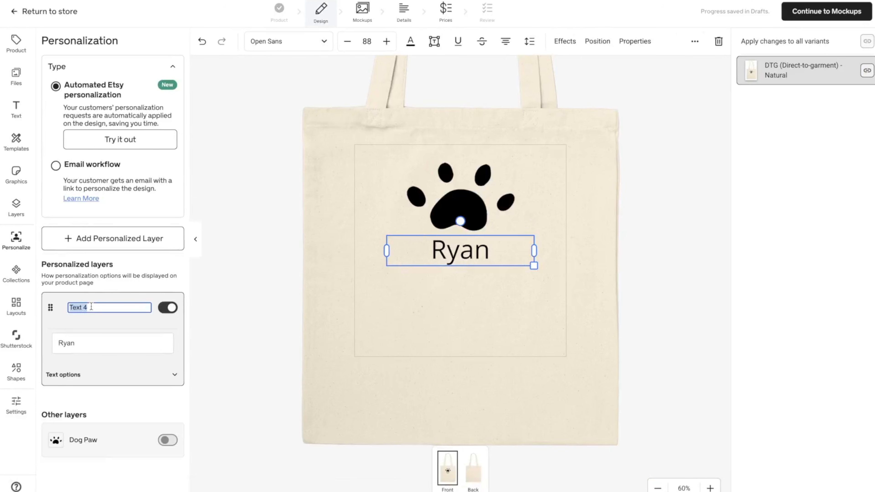
{"action": "type", "text": "Name"}
{"action": "left_click", "coordinate": [250, 312]}
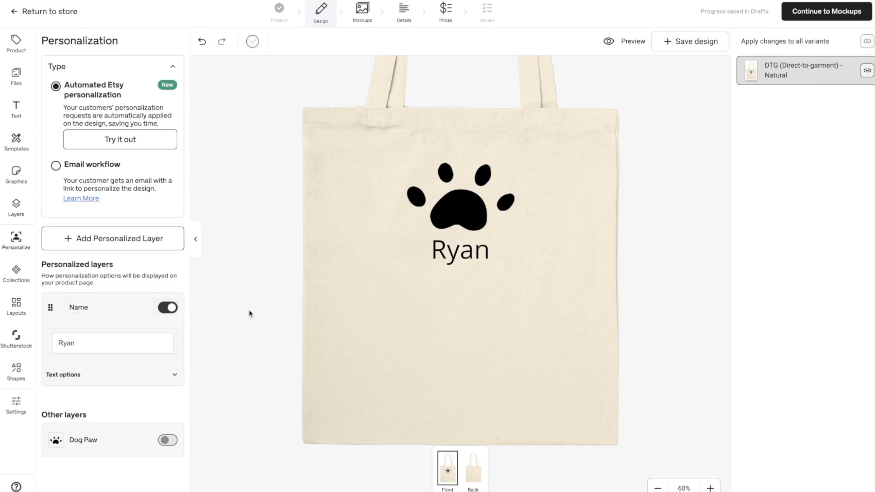
- Move the first-name text further below the paw print, enlarge it to about size 123, and center it in the print area
{"action": "left_click", "coordinate": [471, 242]}
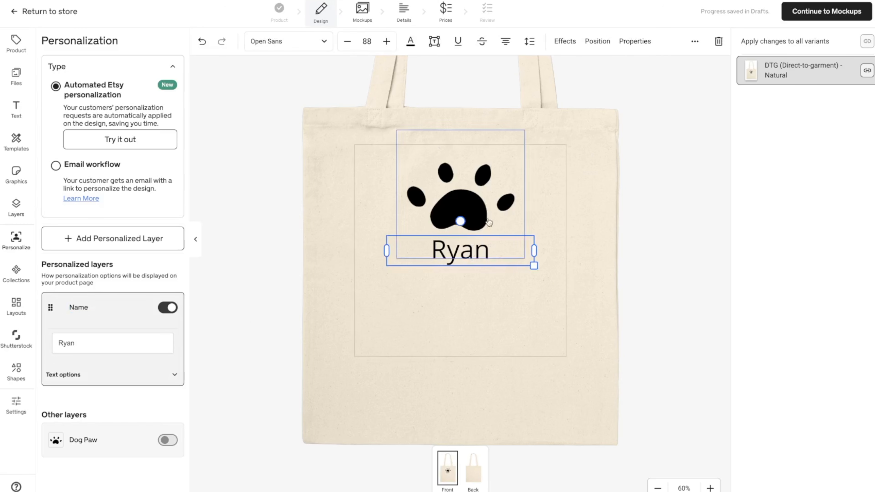
{"action": "left_click_drag", "start_coordinate": [470, 260], "coordinate": [445, 290]}
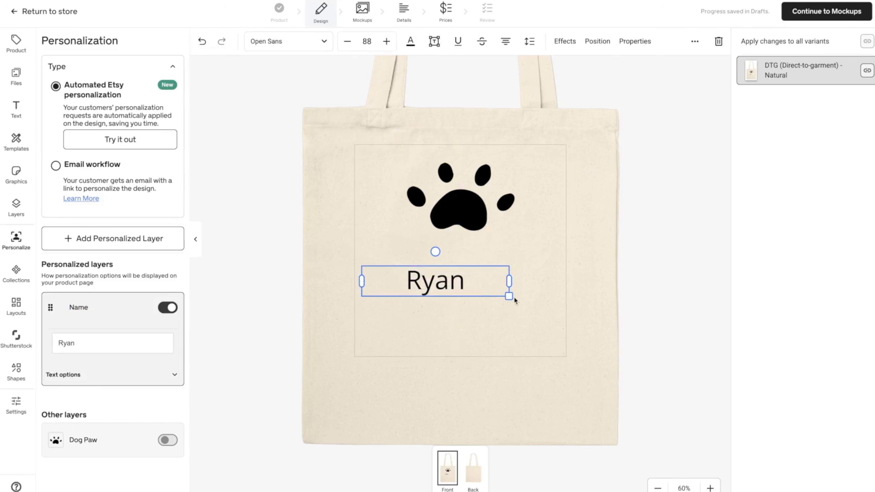
{"action": "left_click_drag", "start_coordinate": [508, 296], "coordinate": [564, 325]}
{"action": "left_click_drag", "start_coordinate": [500, 269], "coordinate": [498, 259]}
{"action": "left_click", "coordinate": [518, 332]}
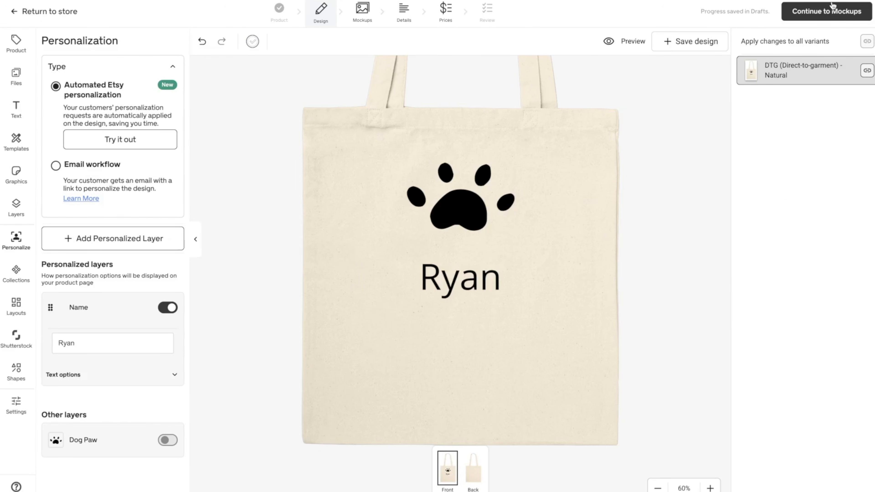
- Change the font of the first-name text below the paw print to an angular, hand-cut all-caps typeface
{"action": "left_click", "coordinate": [458, 275]}
{"action": "double_click", "coordinate": [457, 275]}
{"action": "left_click", "coordinate": [457, 275]}
{"action": "double_click", "coordinate": [458, 275]}
{"action": "left_click", "coordinate": [457, 275]}
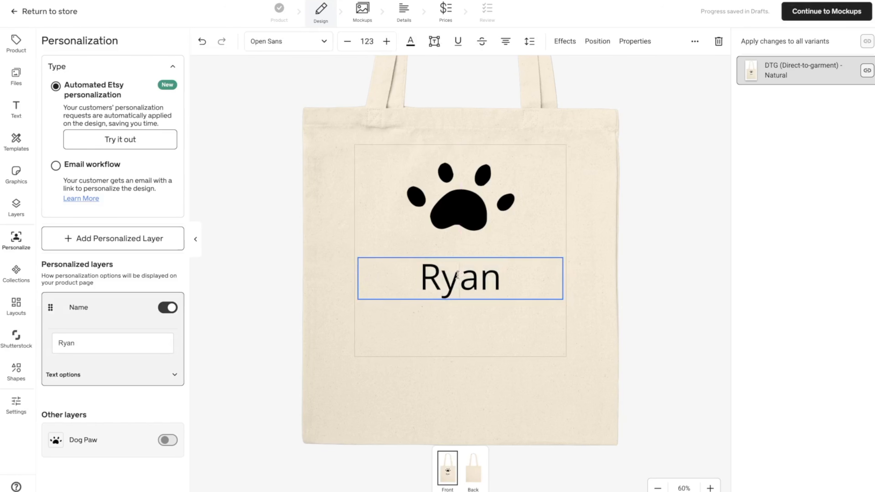
{"action": "double_click", "coordinate": [457, 275]}
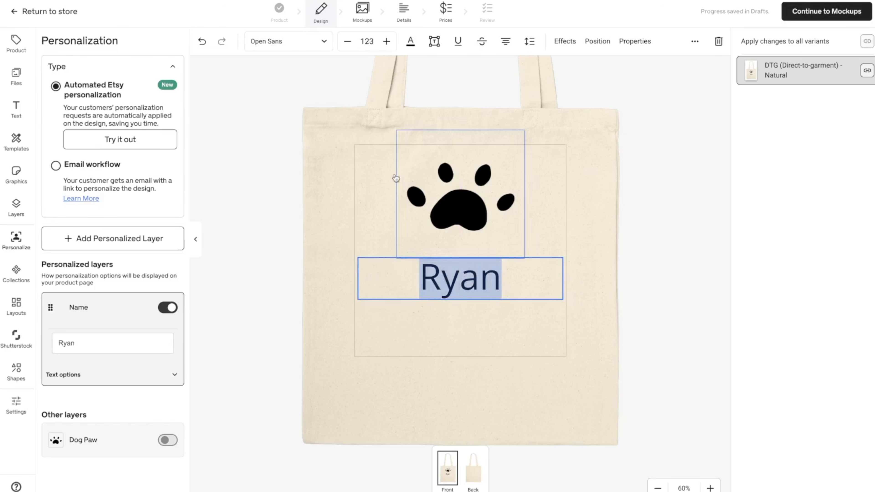
{"action": "left_click", "coordinate": [324, 43]}
{"action": "scroll", "coordinate": [108, 183], "scroll_direction": "down", "scroll_amount": 3}
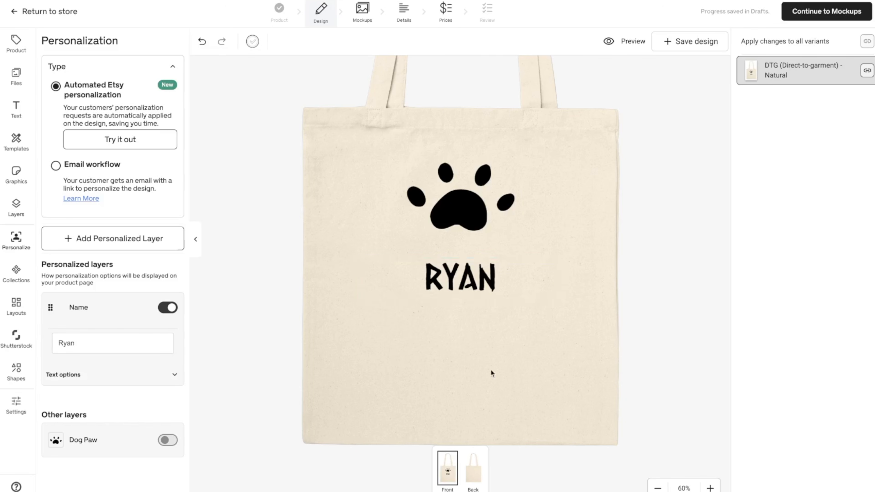
- Proceed to the mockups and generate a Magic Mockup from the street-style crosswalk prompt, adding "and her dog" after "a woman"
{"action": "left_click", "coordinate": [837, 13]}
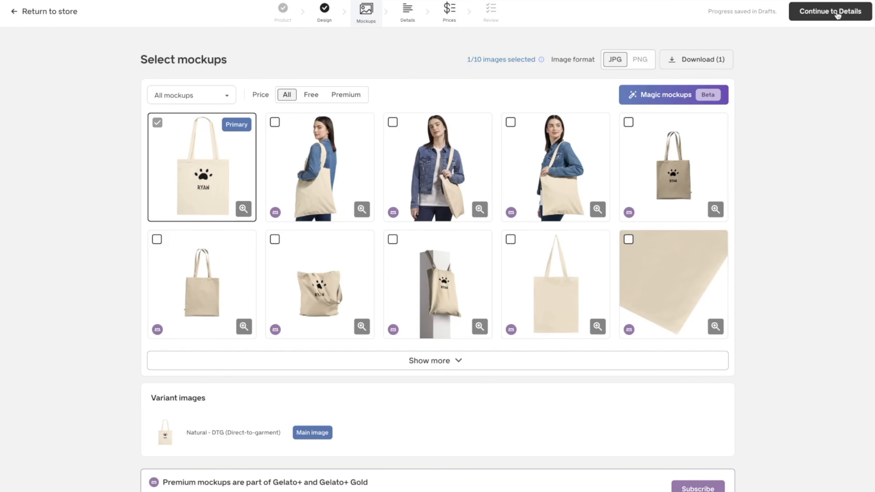
{"action": "left_click", "coordinate": [676, 95]}
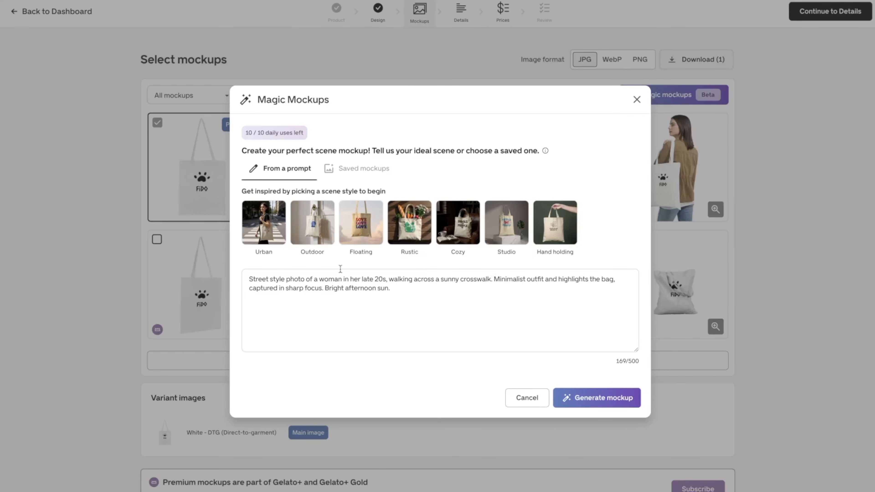
{"action": "left_click", "coordinate": [342, 279]}
{"action": "type", "text": "and her do"}
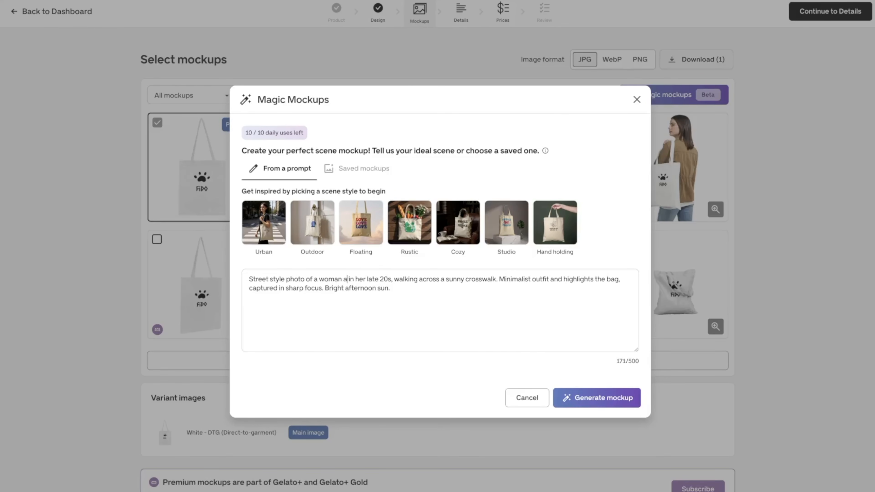
{"action": "type", "text": "g"}
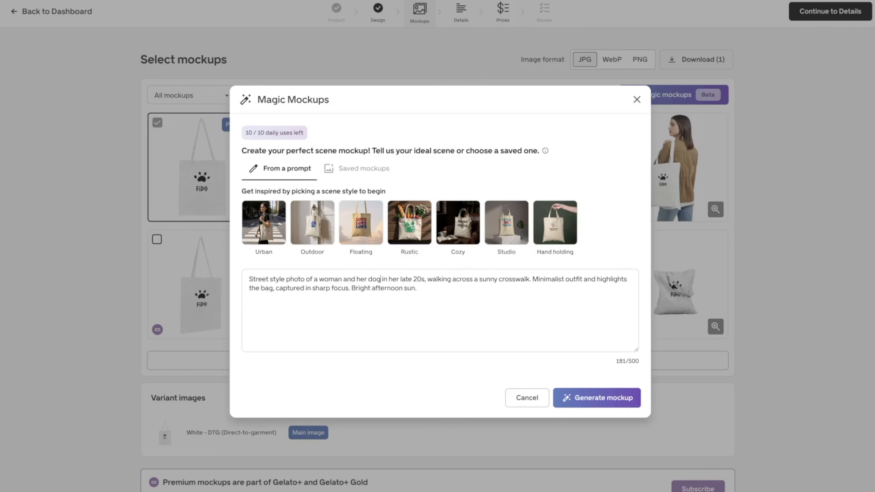
{"action": "left_click", "coordinate": [604, 398]}
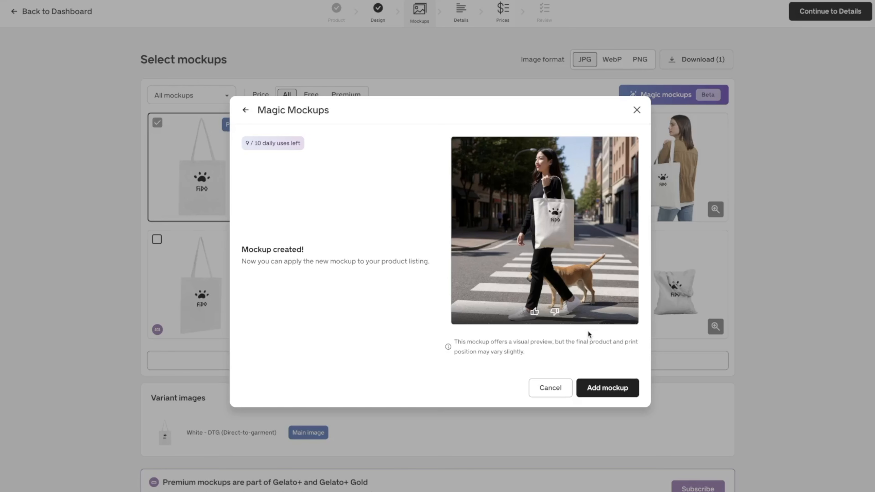
- Add the generated crosswalk mockup to the product's images and look over the mockup gallery
{"action": "left_click", "coordinate": [618, 393]}
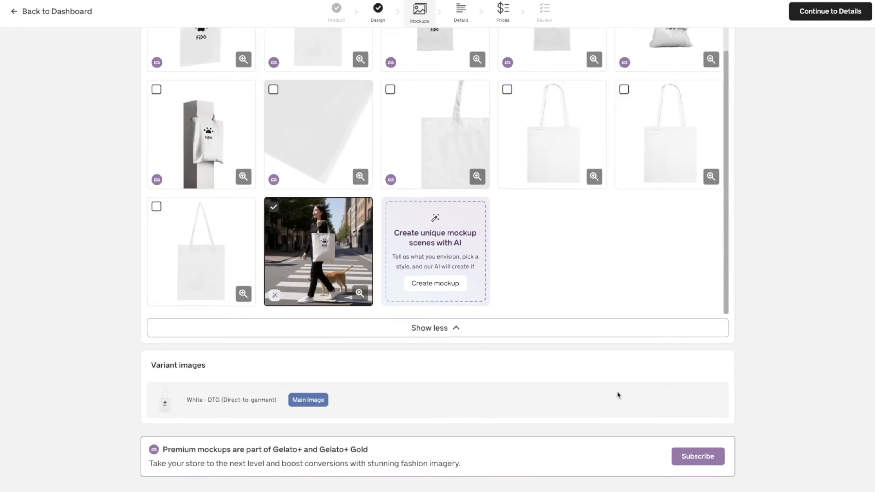
{"action": "scroll", "coordinate": [617, 391], "scroll_direction": "up", "scroll_amount": 5}
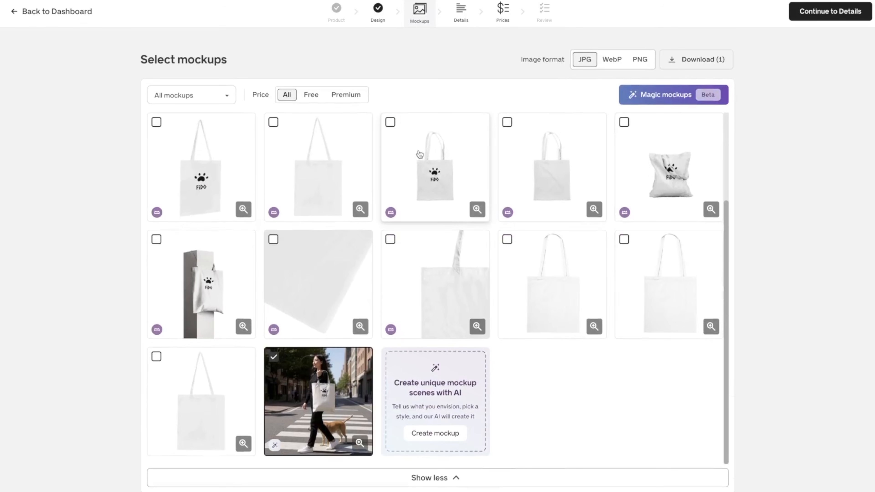
{"action": "scroll", "coordinate": [427, 156], "scroll_direction": "up", "scroll_amount": 2}
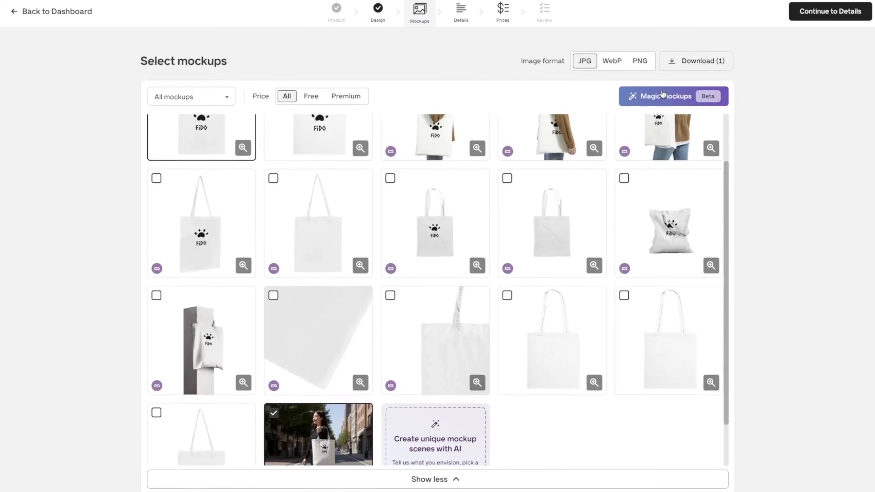
{"action": "scroll", "coordinate": [420, 277], "scroll_direction": "down", "scroll_amount": 2}
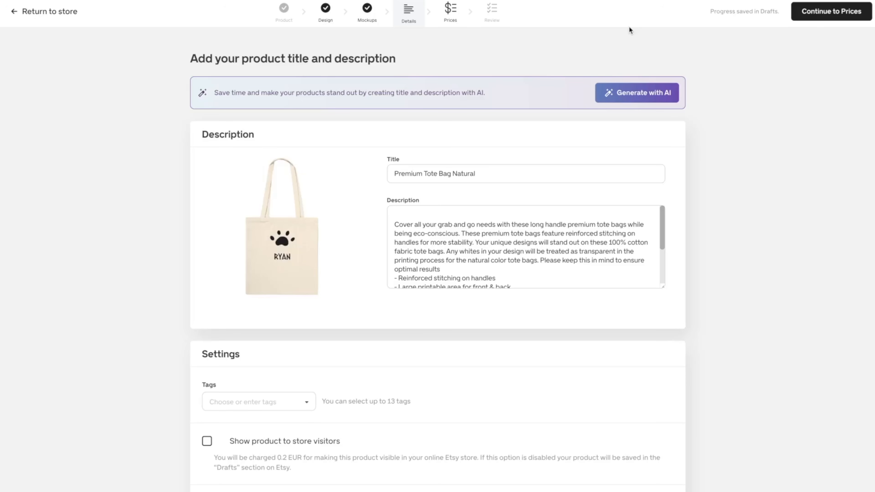
- Generate and apply an AI title, description and tags from "This is a customizable reusable tote shopping bag for dog lovers. You can change the name."
{"action": "left_click", "coordinate": [645, 98]}
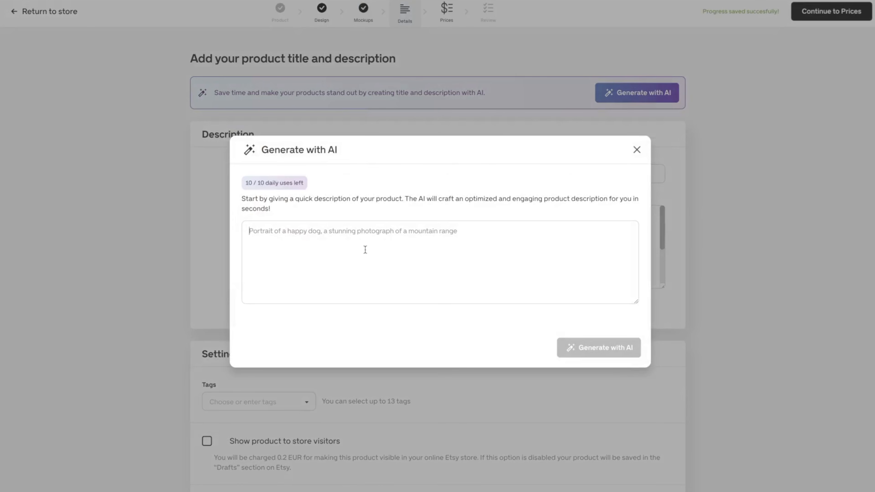
{"action": "type", "text": "This is a customizable reusable tote shopping bag for dog lovers. You can change the name."}
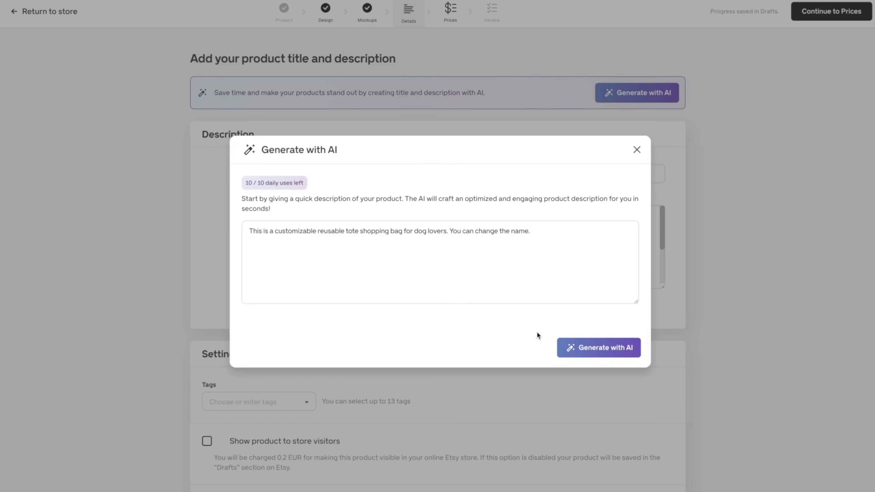
{"action": "left_click", "coordinate": [605, 348]}
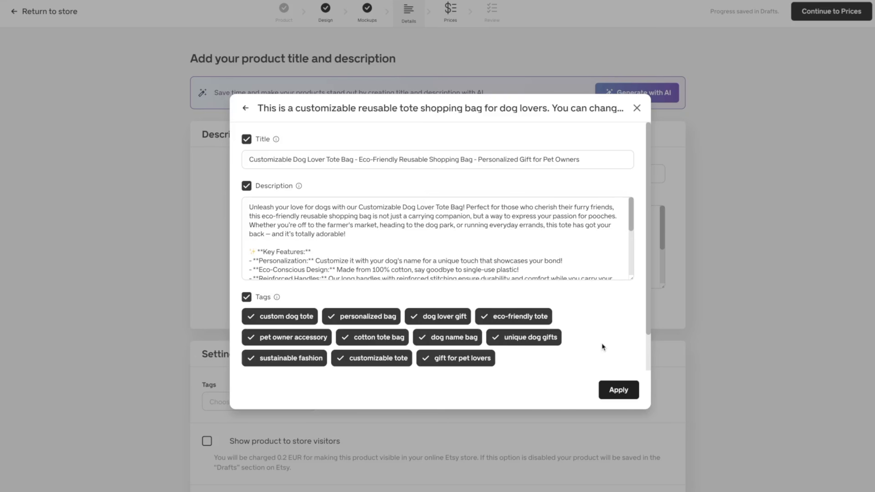
{"action": "left_click", "coordinate": [624, 388]}
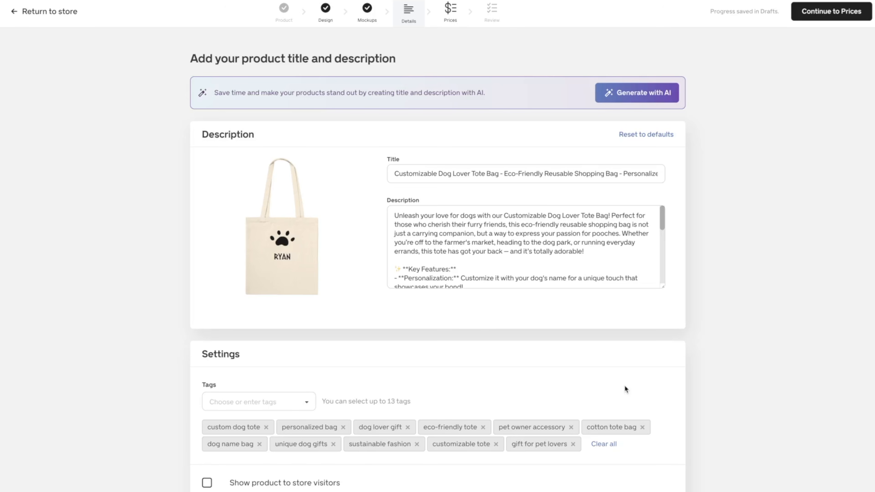
- Make the product visible to store visitors and activate the personalization field in the Etsy listing
{"action": "scroll", "coordinate": [625, 388], "scroll_direction": "down", "scroll_amount": 5}
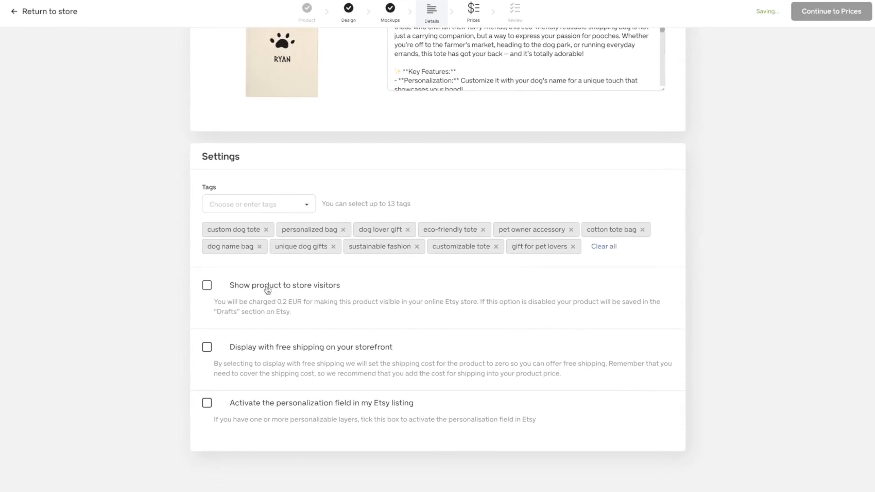
{"action": "left_click", "coordinate": [207, 286]}
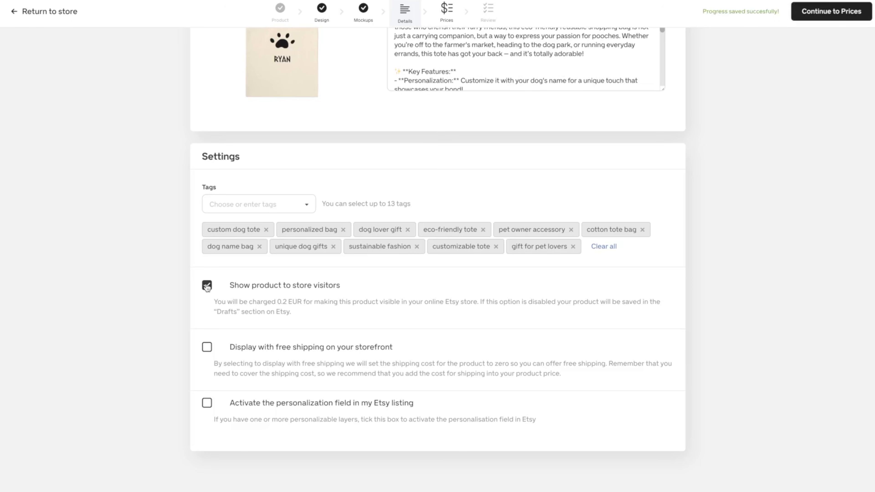
{"action": "left_click", "coordinate": [207, 403]}
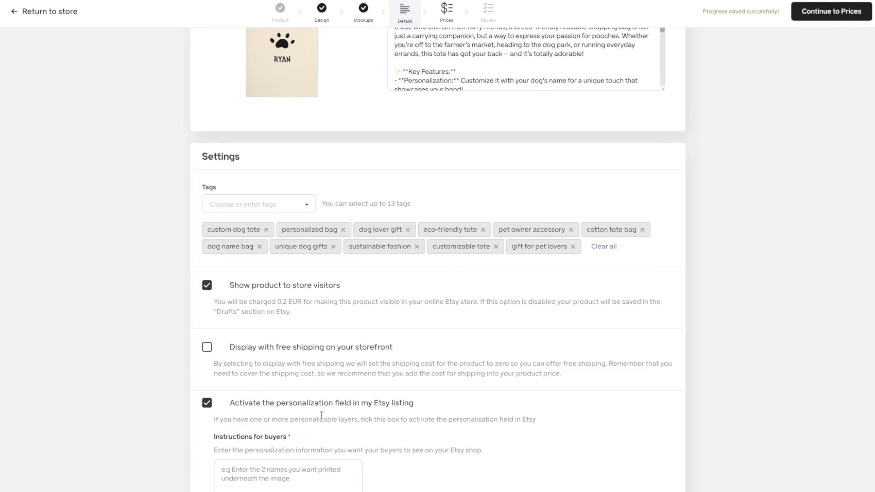
- Set the personalization instructions for buyers to "Enter the name you want printed on the bag"
{"action": "scroll", "coordinate": [321, 415], "scroll_direction": "down", "scroll_amount": 4}
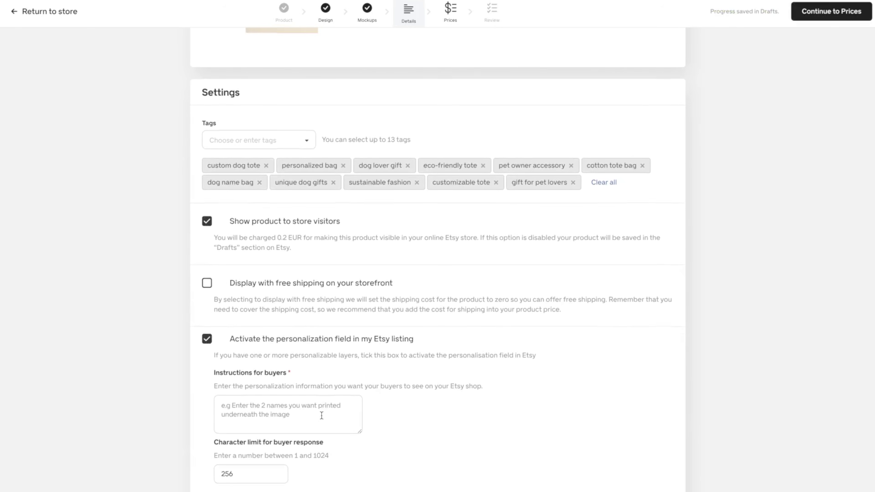
{"action": "left_click", "coordinate": [277, 352]}
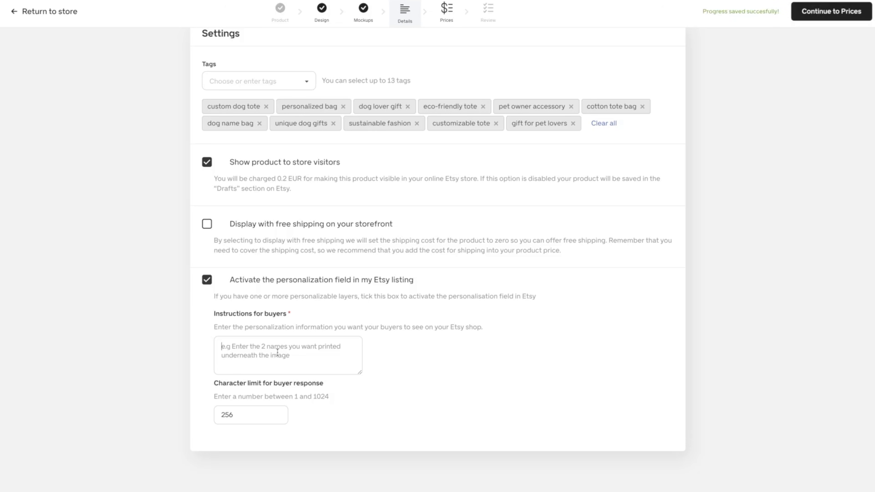
{"action": "type", "text": "Enter the name you want printed on the bag"}
- Enable displaying the product with free shipping on the storefront
{"action": "scroll", "coordinate": [347, 251], "scroll_direction": "up", "scroll_amount": 1}
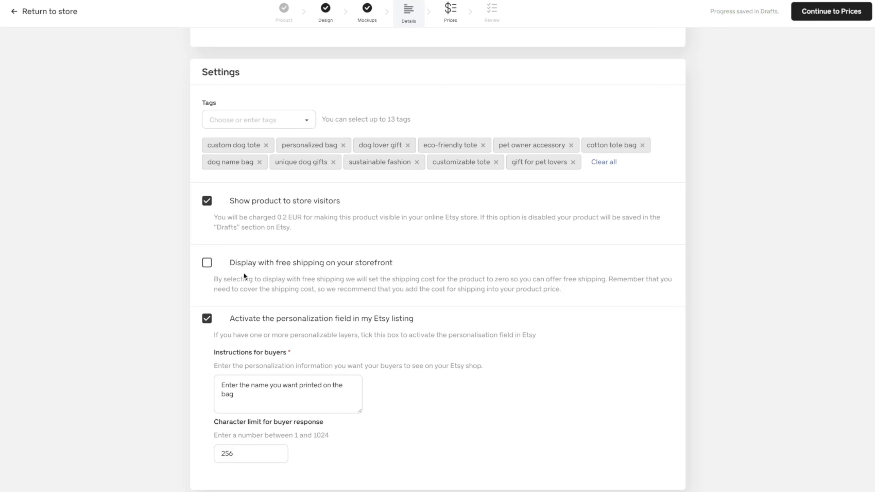
{"action": "left_click", "coordinate": [207, 264]}
{"action": "scroll", "coordinate": [488, 281], "scroll_direction": "down", "scroll_amount": 1}
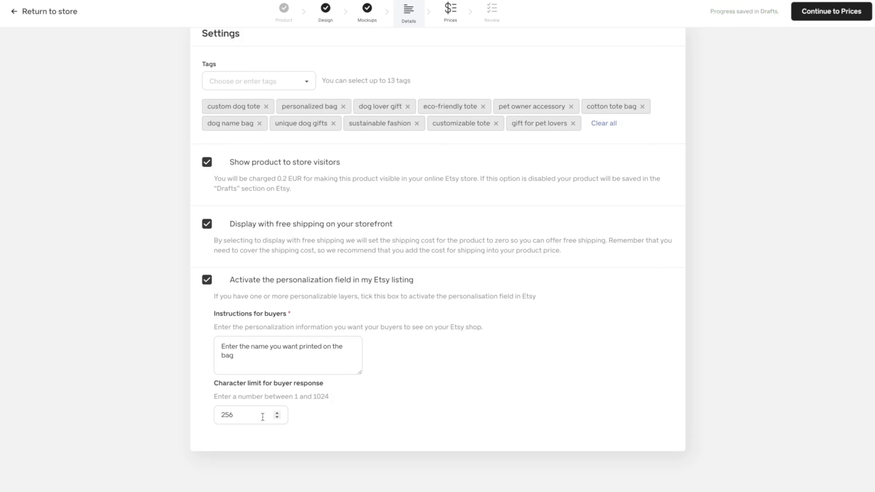
- Proceed through the prices and product summary without changes and publish the tote bag to the Etsy store
{"action": "scroll", "coordinate": [263, 416], "scroll_direction": "up", "scroll_amount": 8}
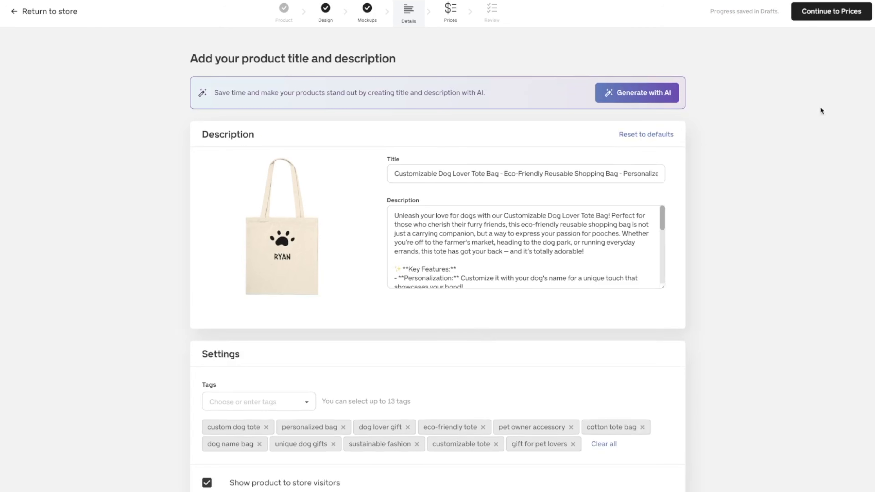
{"action": "left_click", "coordinate": [845, 14]}
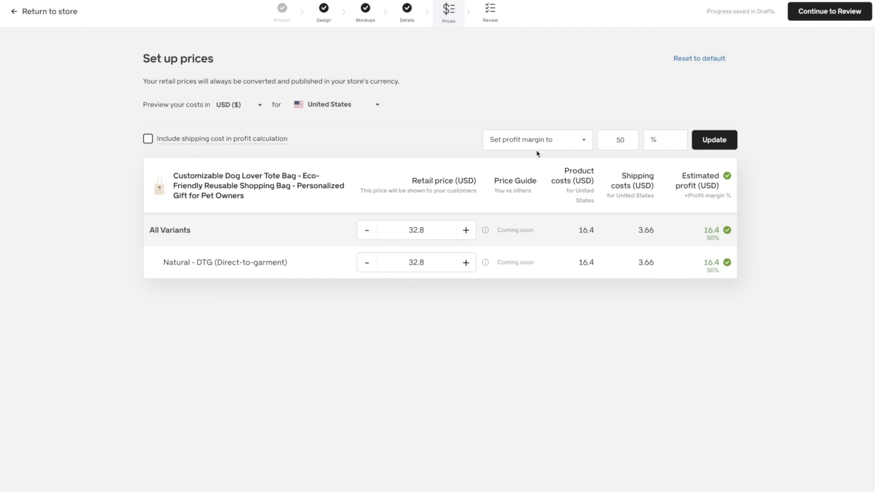
{"action": "left_click", "coordinate": [832, 11]}
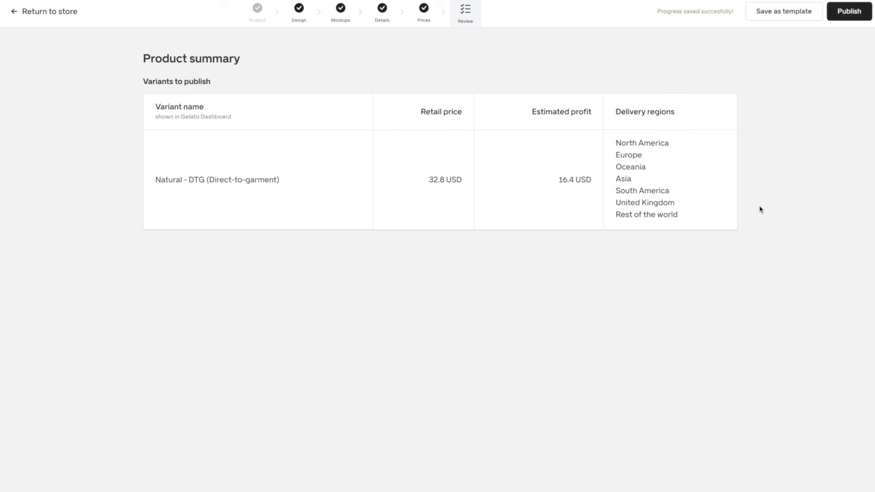
{"action": "left_click", "coordinate": [855, 16]}
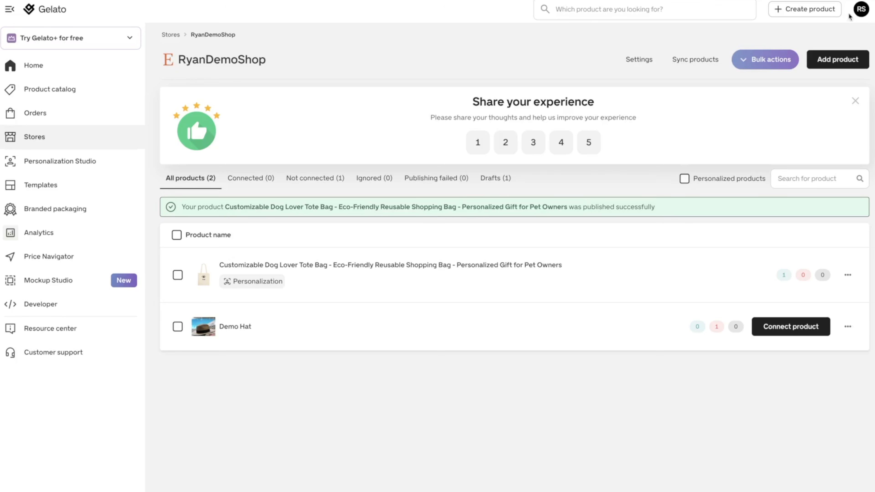
{"action": "triple_click", "coordinate": [662, 208]}
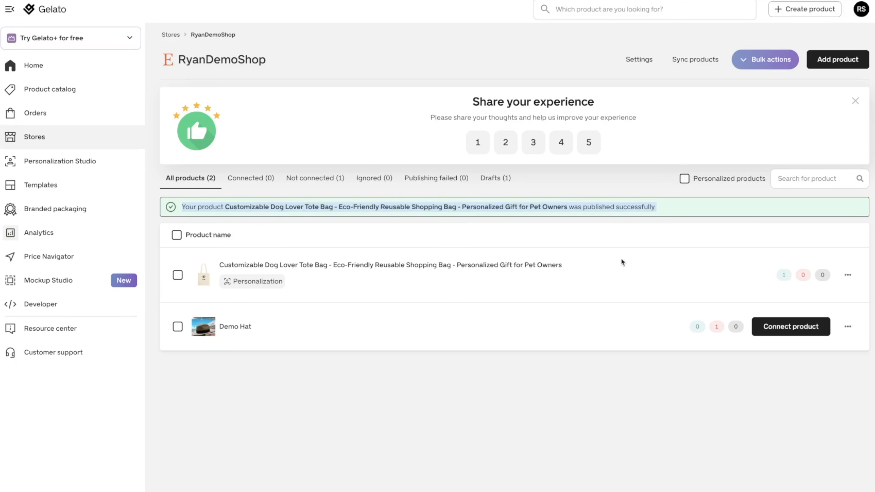
- Switch to Etsy's Shop Manager, refresh the listings, and open the public page of the dog lover tote bag listing
{"action": "left_click", "coordinate": [568, 338]}
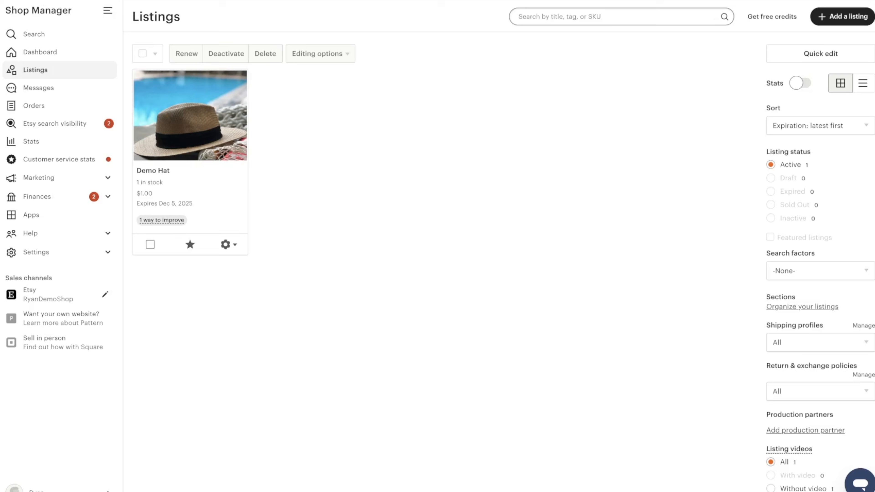
{"action": "key", "text": "F5"}
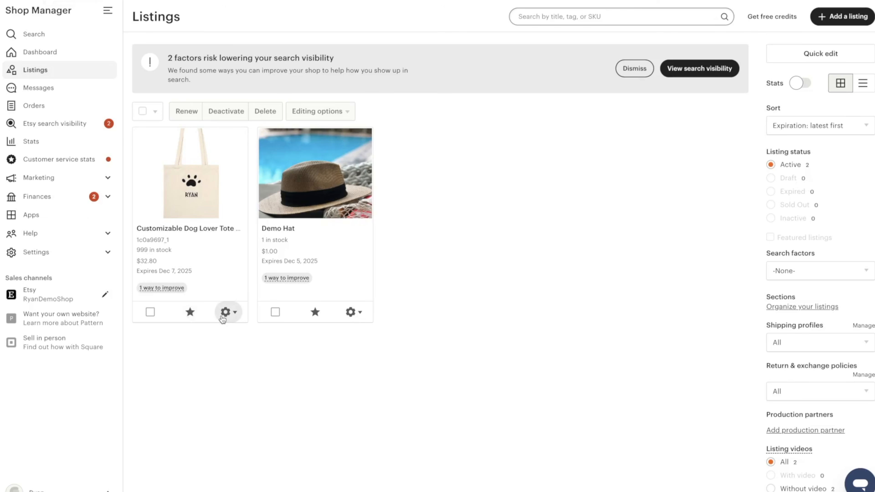
{"action": "left_click", "coordinate": [237, 313]}
{"action": "left_click", "coordinate": [282, 103]}
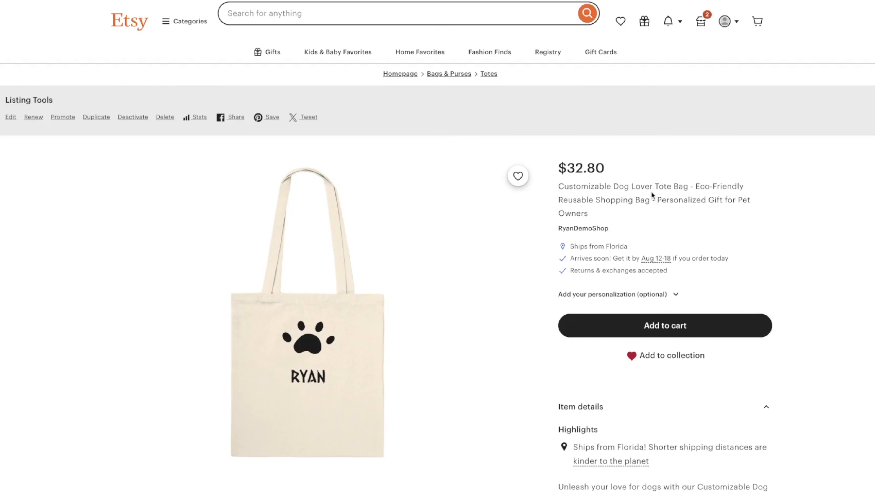
- Expand the optional personalization field on the tote bag listing and check the buyer instructions above its text box
{"action": "scroll", "coordinate": [652, 195], "scroll_direction": "down", "scroll_amount": 2}
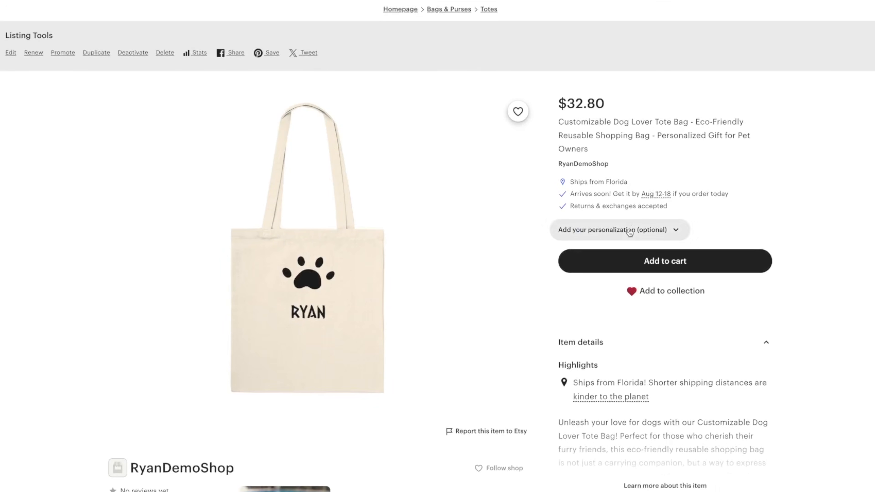
{"action": "left_click", "coordinate": [677, 231]}
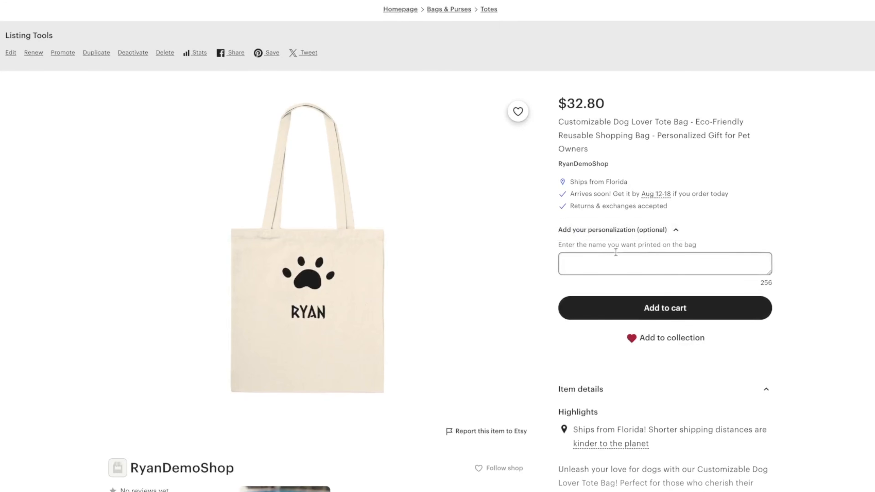
{"action": "triple_click", "coordinate": [674, 245]}
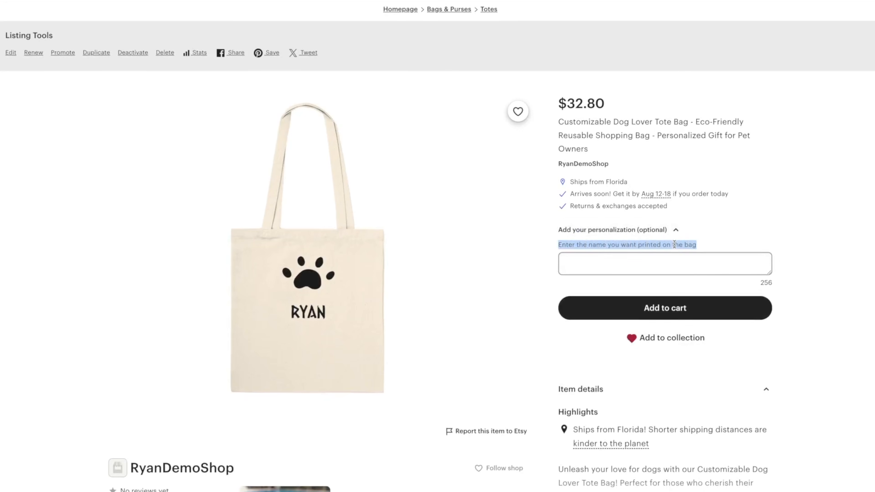
{"action": "triple_click", "coordinate": [615, 330]}
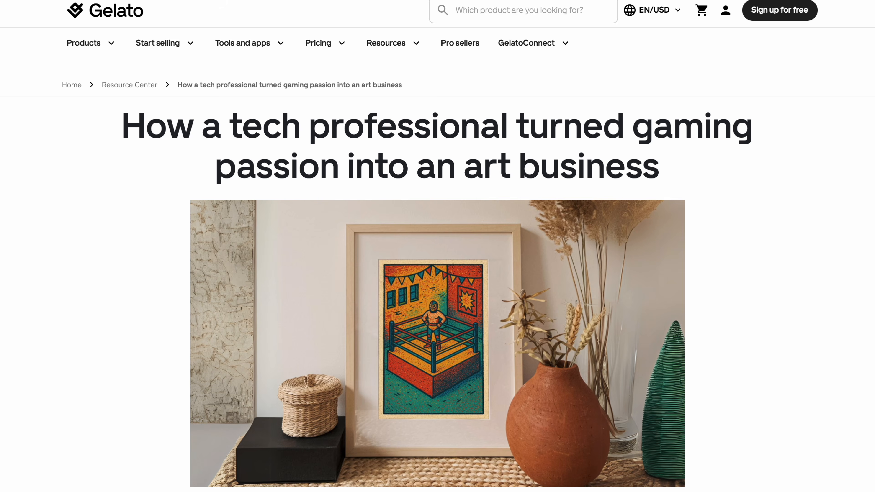
- Read through Gelato's customer story about a tech professional who turned a gaming passion into an art business
{"action": "scroll", "coordinate": [437, 262], "scroll_direction": "down", "scroll_amount": 8}
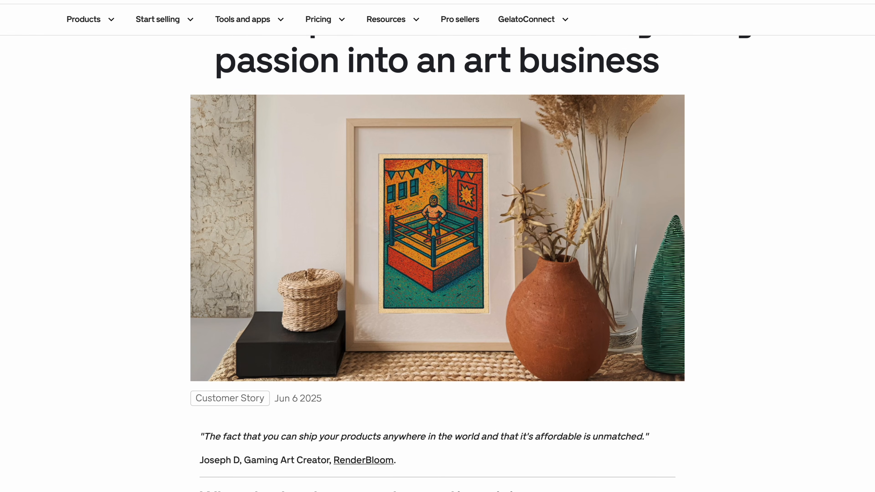
{"action": "scroll", "coordinate": [437, 262], "scroll_direction": "down", "scroll_amount": 6}
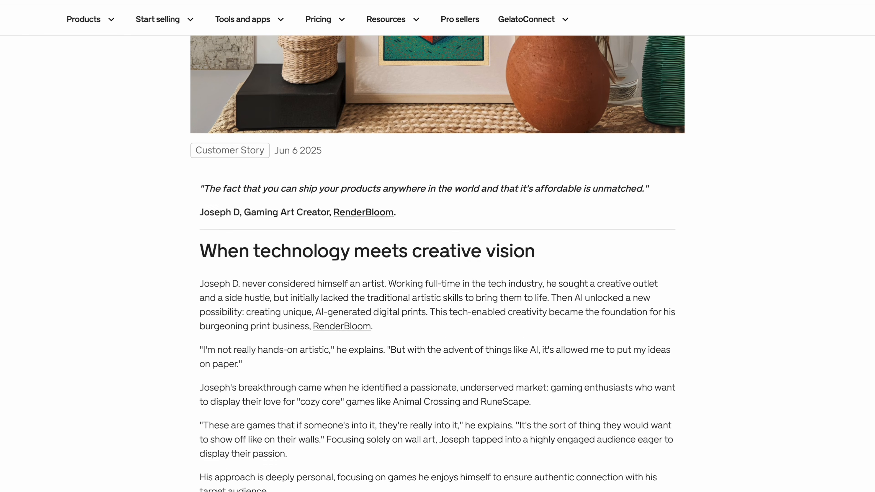
{"action": "scroll", "coordinate": [437, 262], "scroll_direction": "down", "scroll_amount": 6}
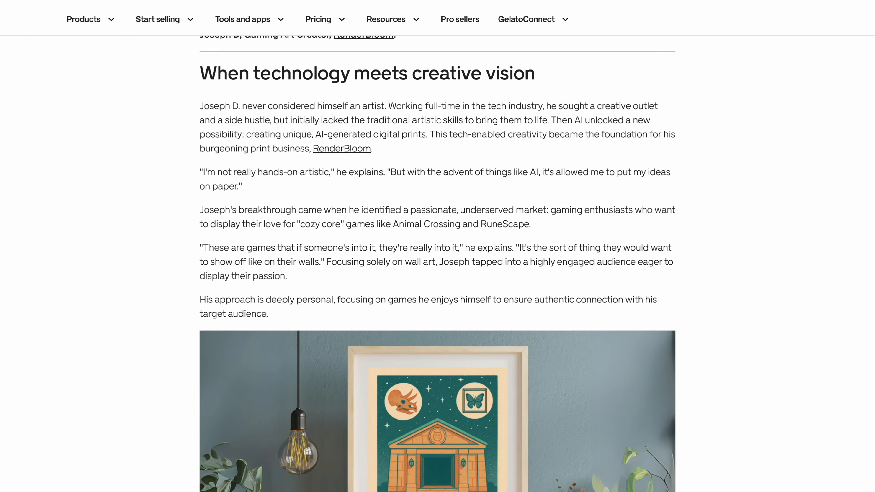
{"action": "scroll", "coordinate": [437, 262], "scroll_direction": "down", "scroll_amount": 4}
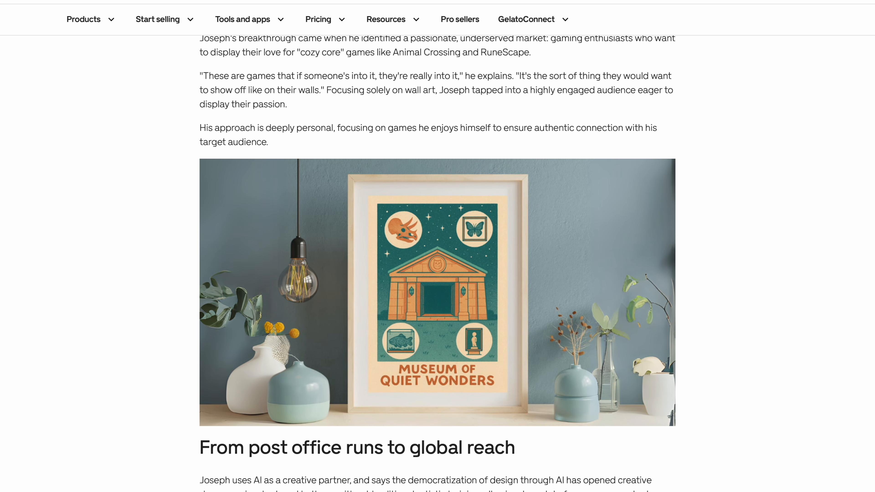
{"action": "scroll", "coordinate": [437, 262], "scroll_direction": "down", "scroll_amount": 6}
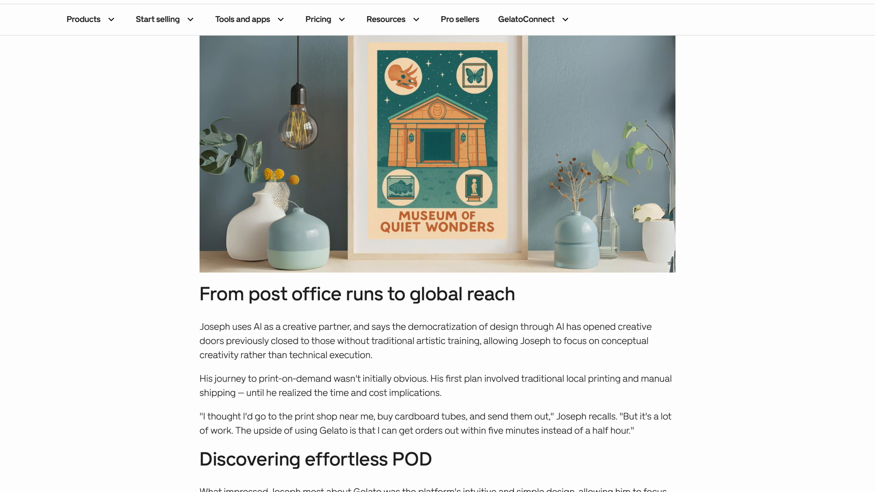
{"action": "scroll", "coordinate": [438, 262], "scroll_direction": "down", "scroll_amount": 2}
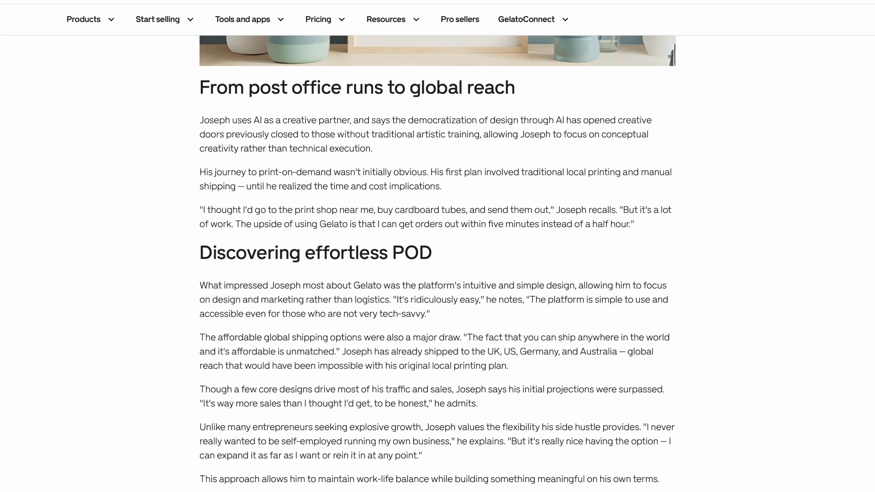
{"action": "scroll", "coordinate": [438, 262], "scroll_direction": "down", "scroll_amount": 2}
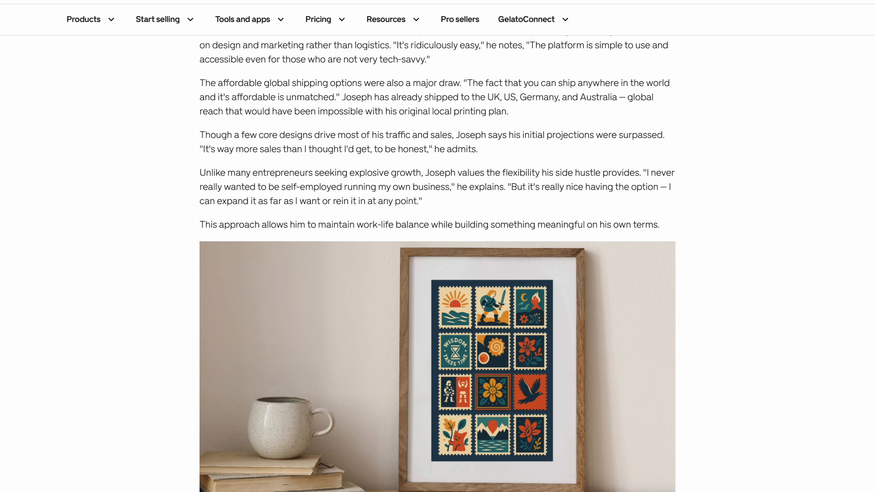